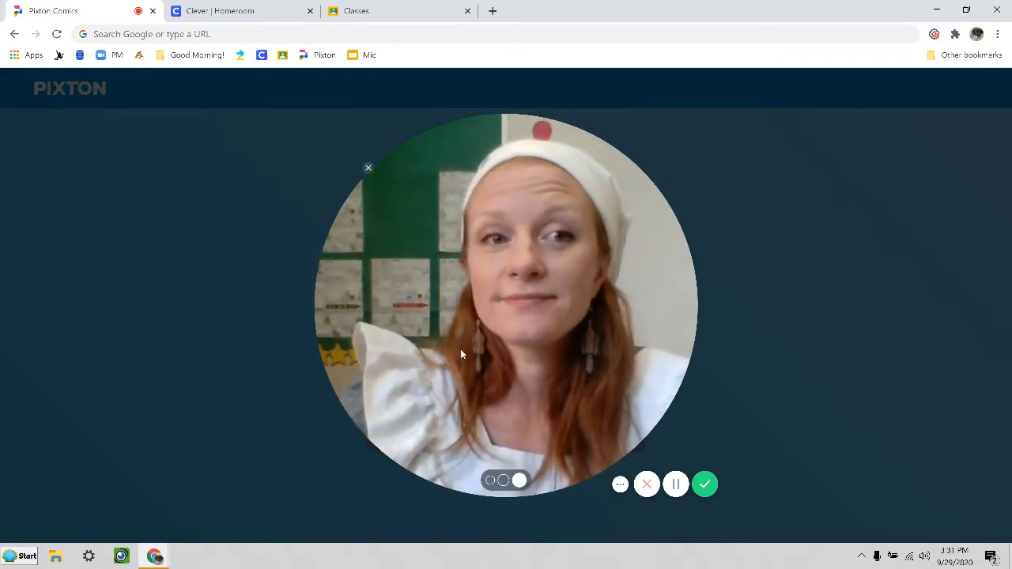
click(491, 481)
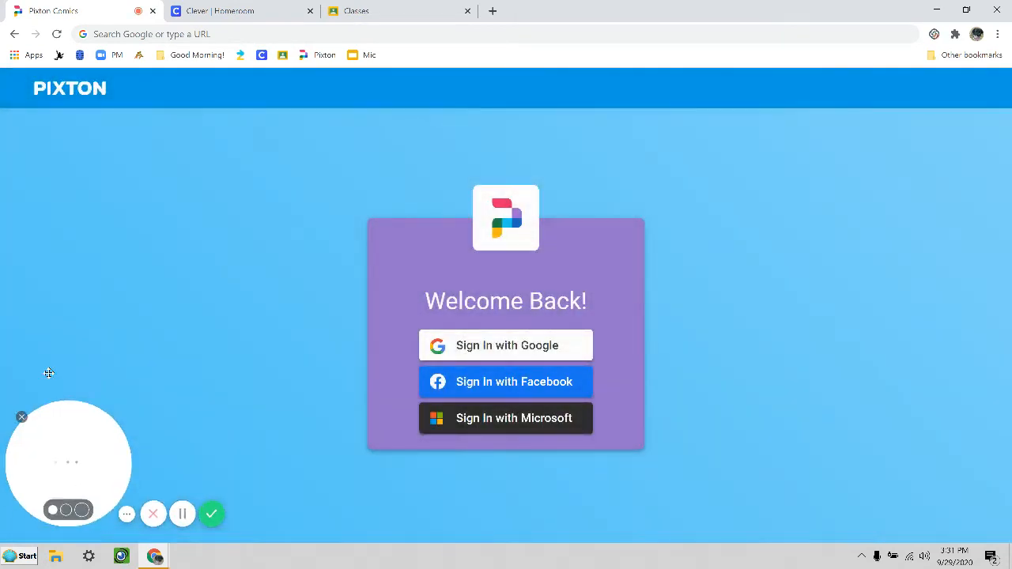
drag(23, 413, 11, 103)
Open app.pixton.com and sign in with Google using the school account
click(197, 36)
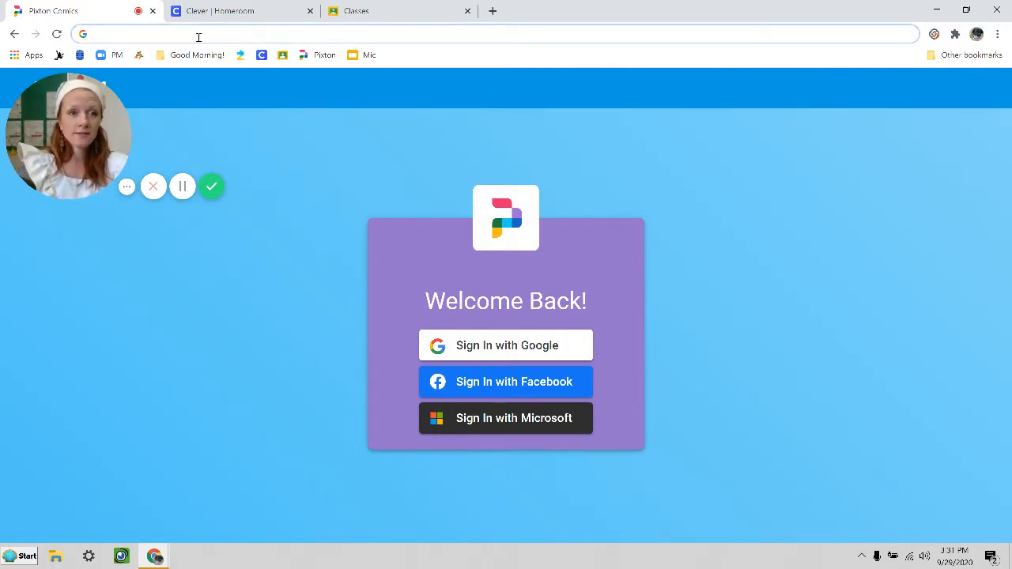
text(app)
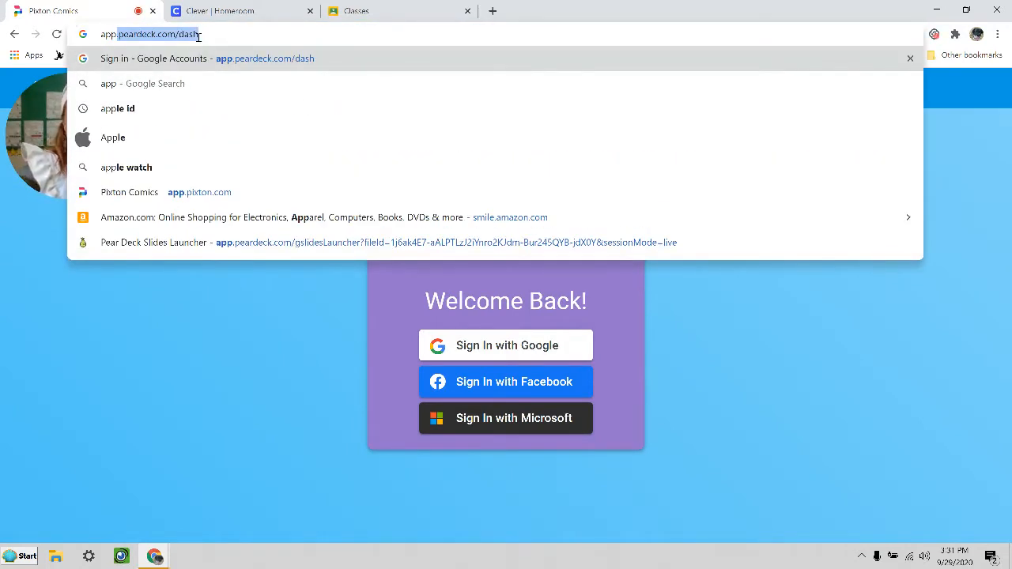
text(.pixton.com)
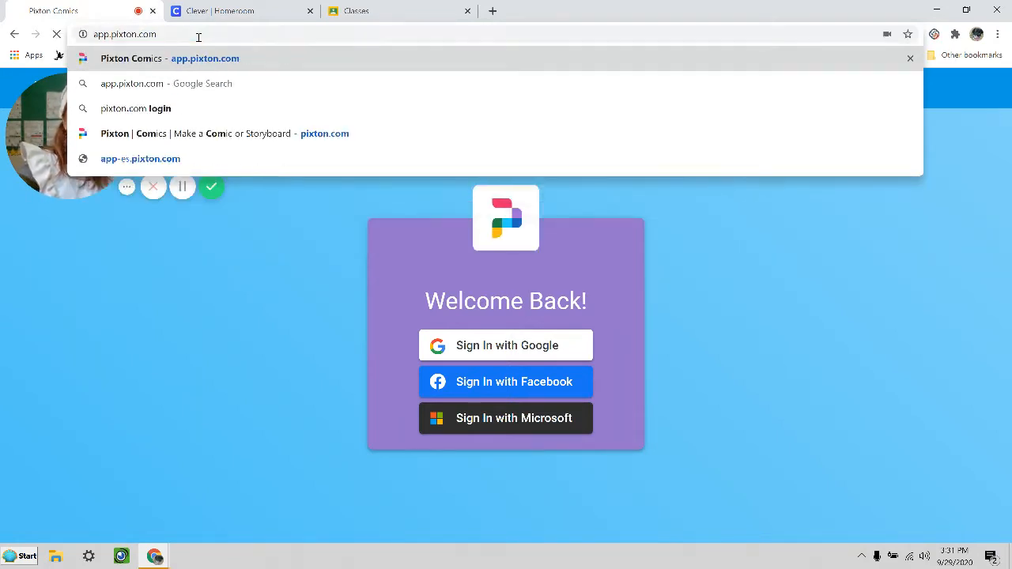
key(Return)
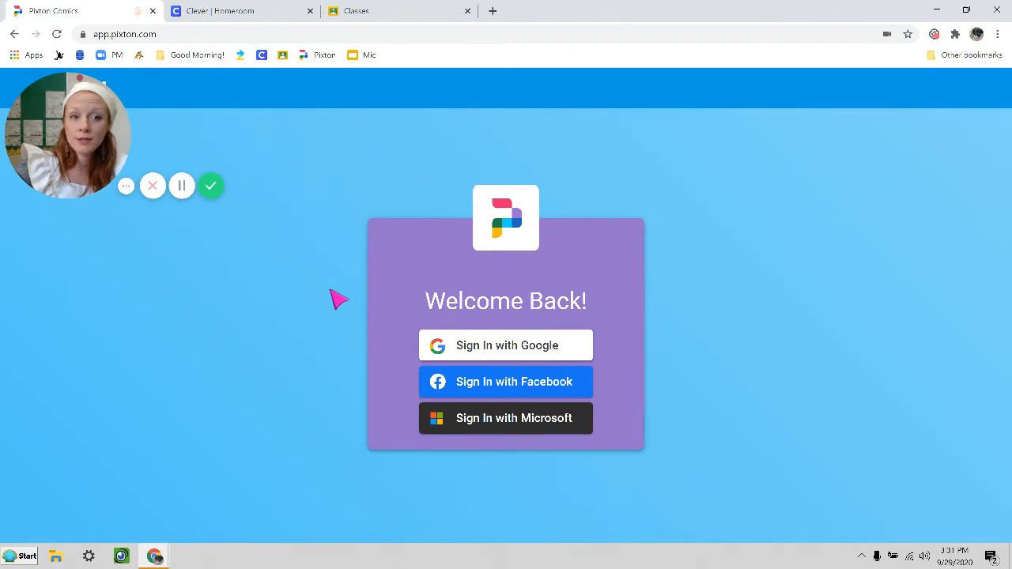
click(581, 347)
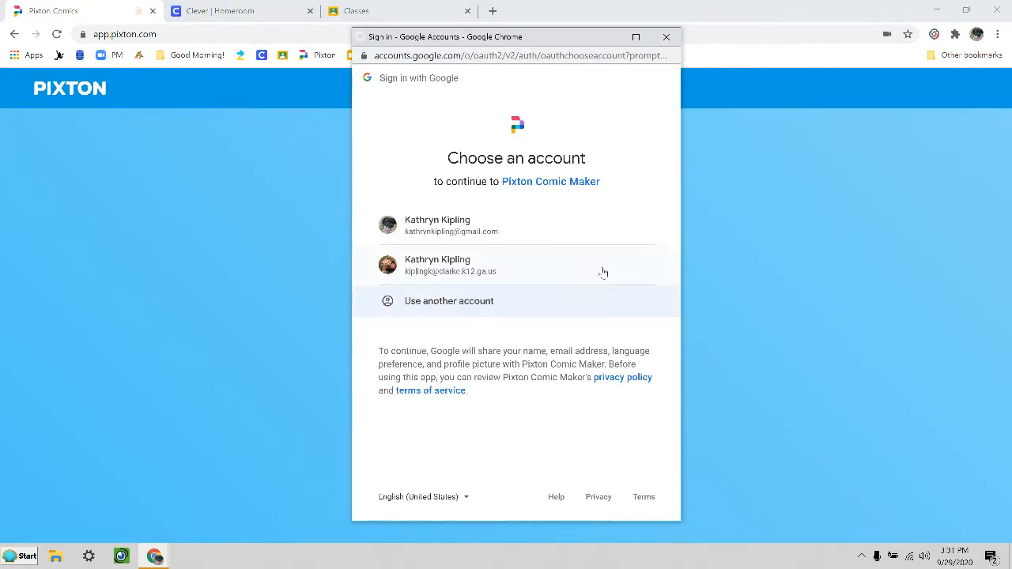
click(601, 272)
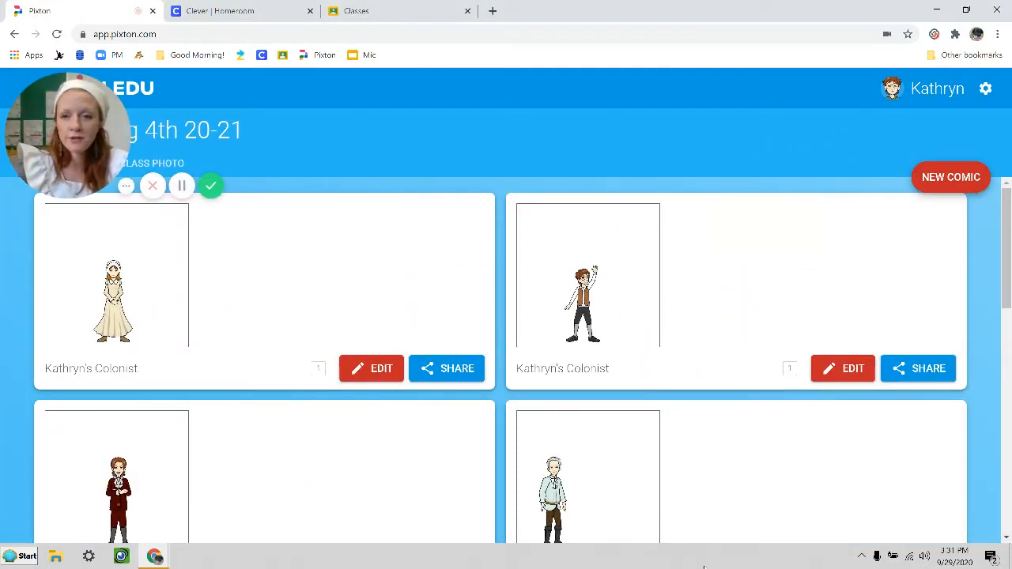
Create a new comic titled with the student's first name in the possessive, followed by "Colonist"
click(966, 188)
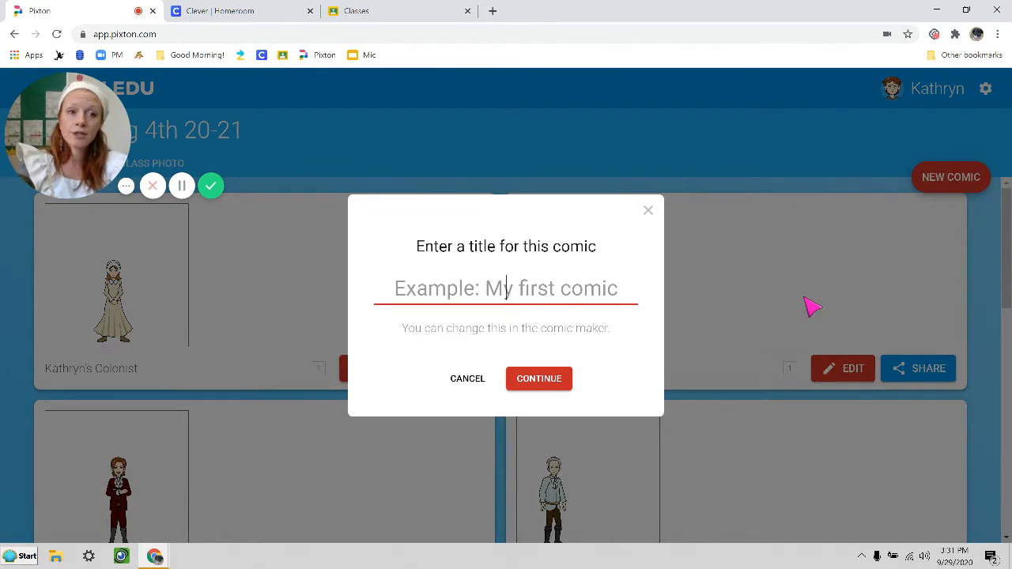
text(Kathryn)
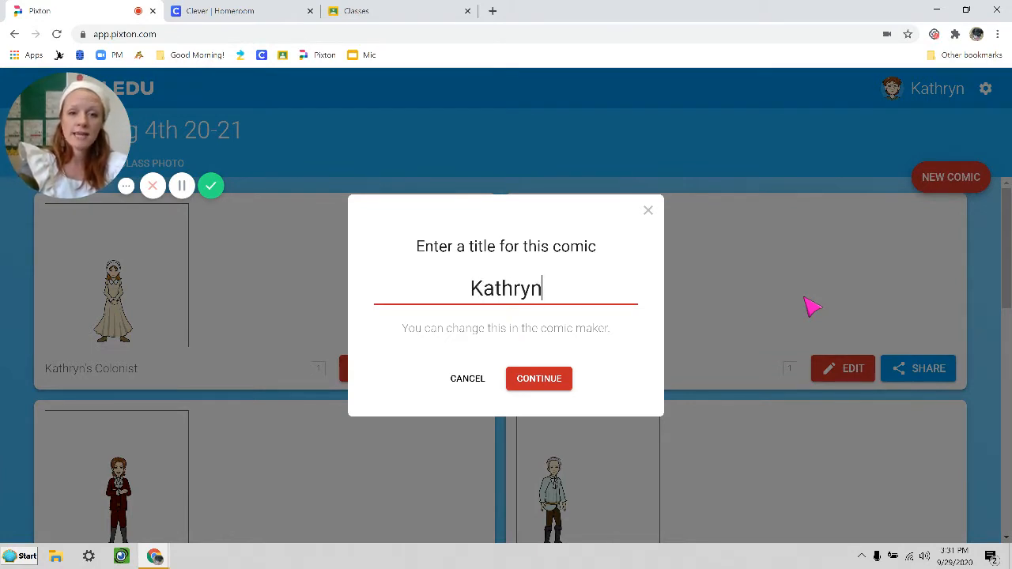
text(')
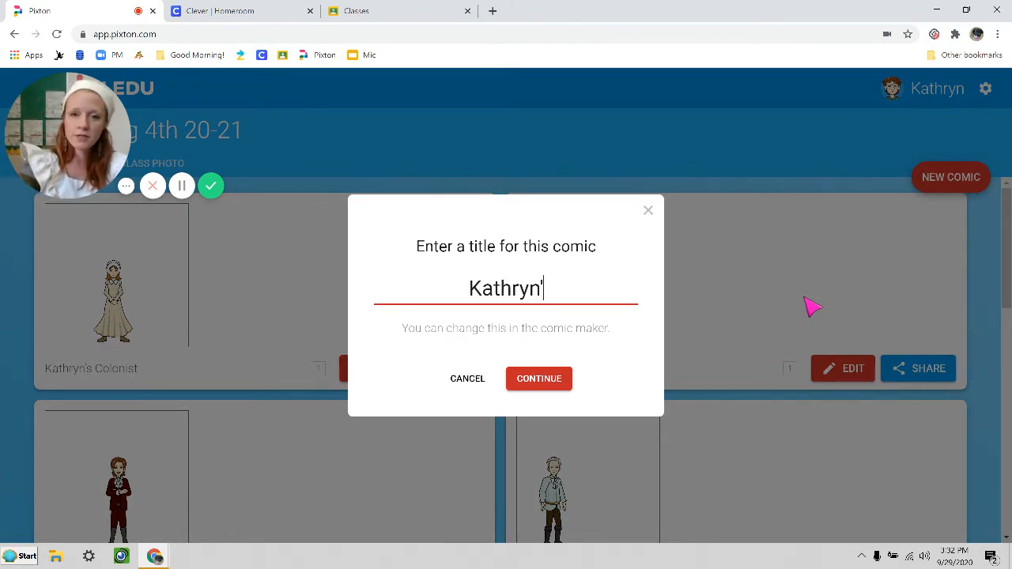
text(s Colonist)
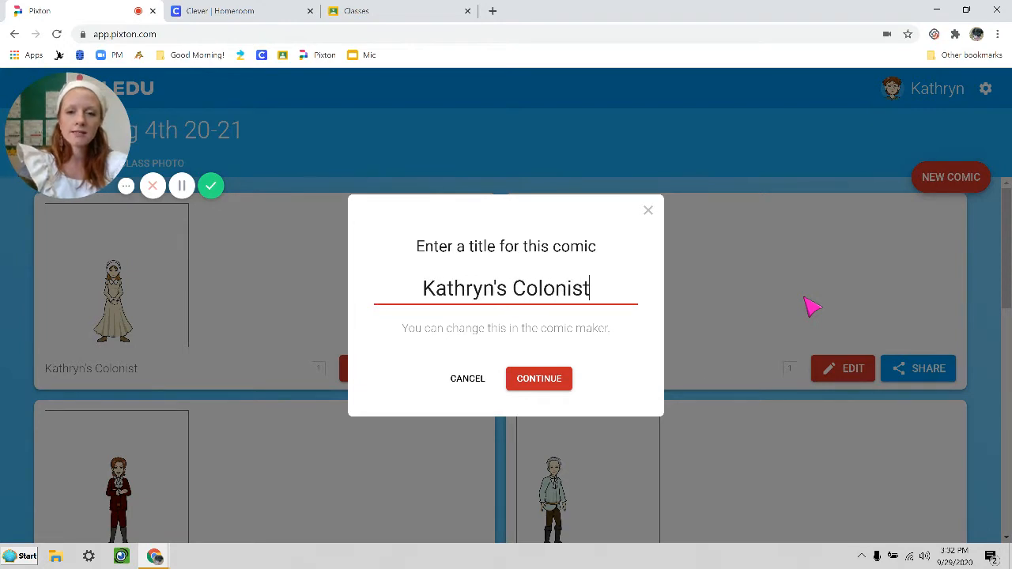
click(534, 385)
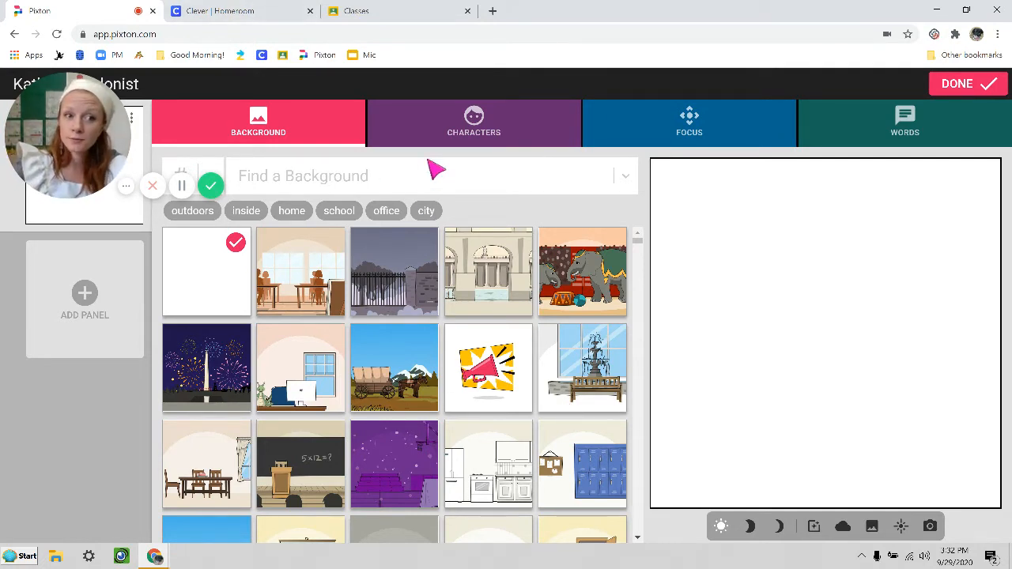
Add a custom character to the first panel, using the uncolored base figure with long wavy hair and long pants
click(504, 129)
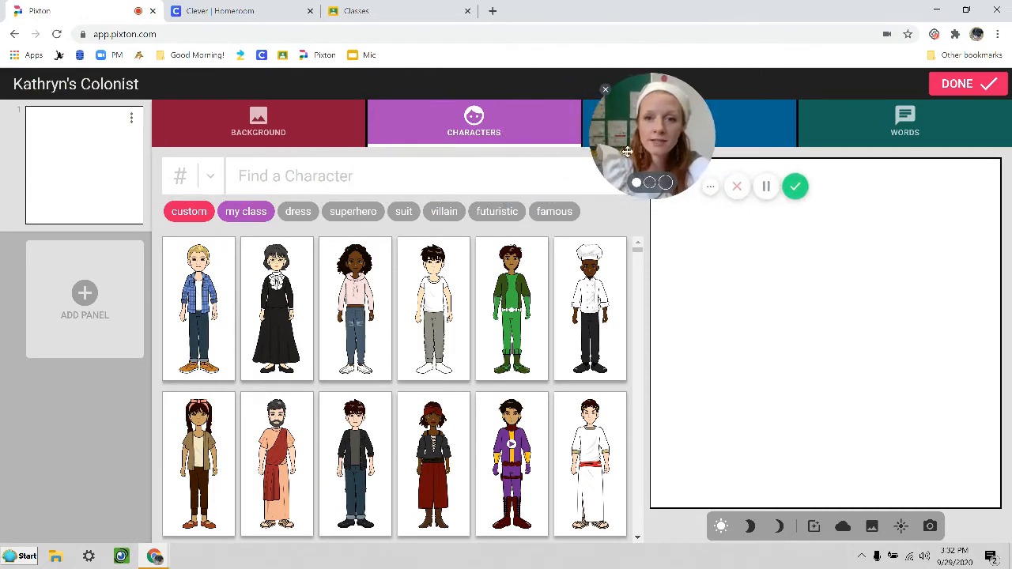
click(193, 213)
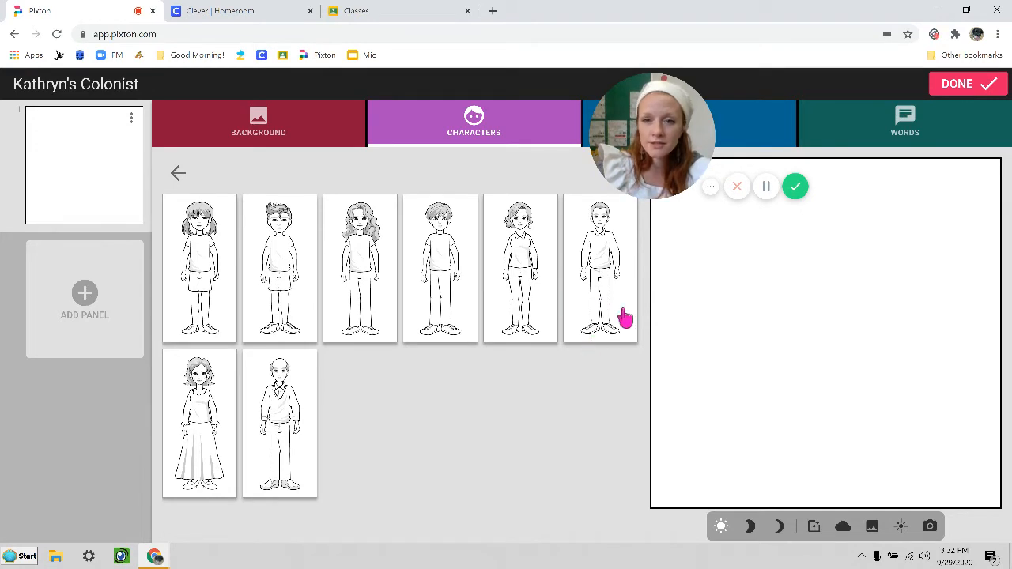
click(378, 300)
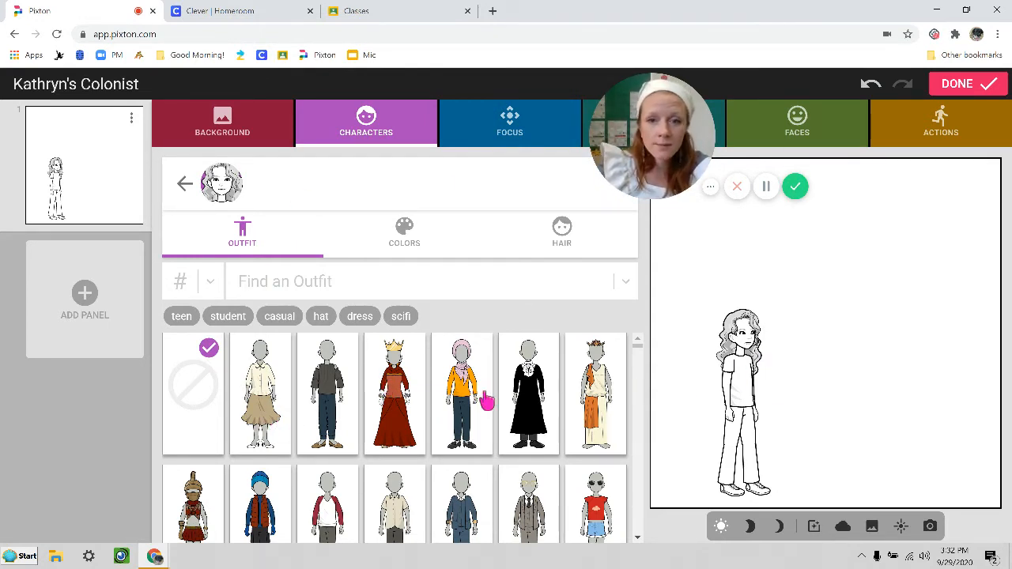
Browse the available outfits for the character and filter them by the keyword colonist
scroll(443, 395, down, 5)
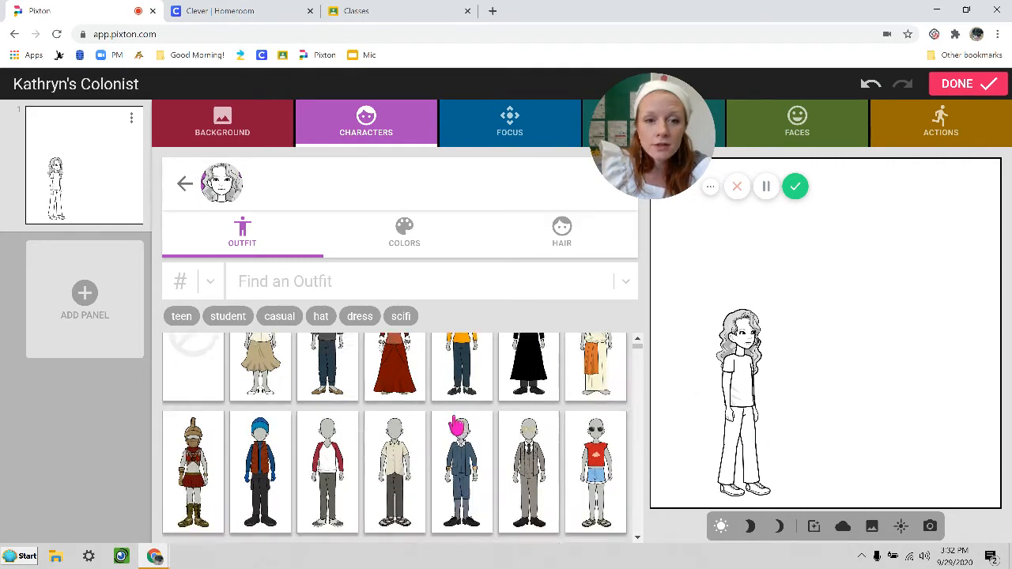
scroll(491, 472, down, 1)
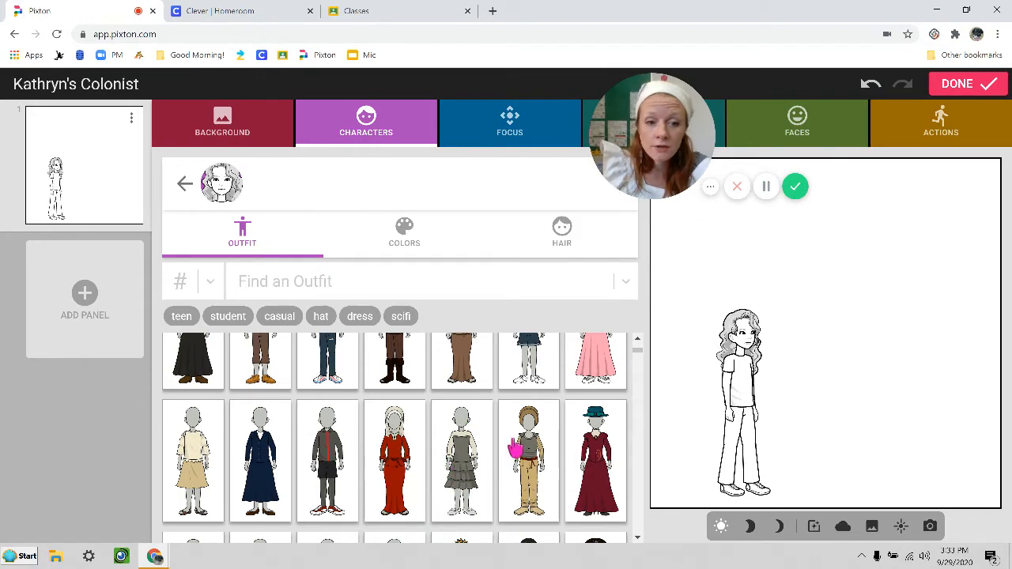
scroll(554, 426, down, 10)
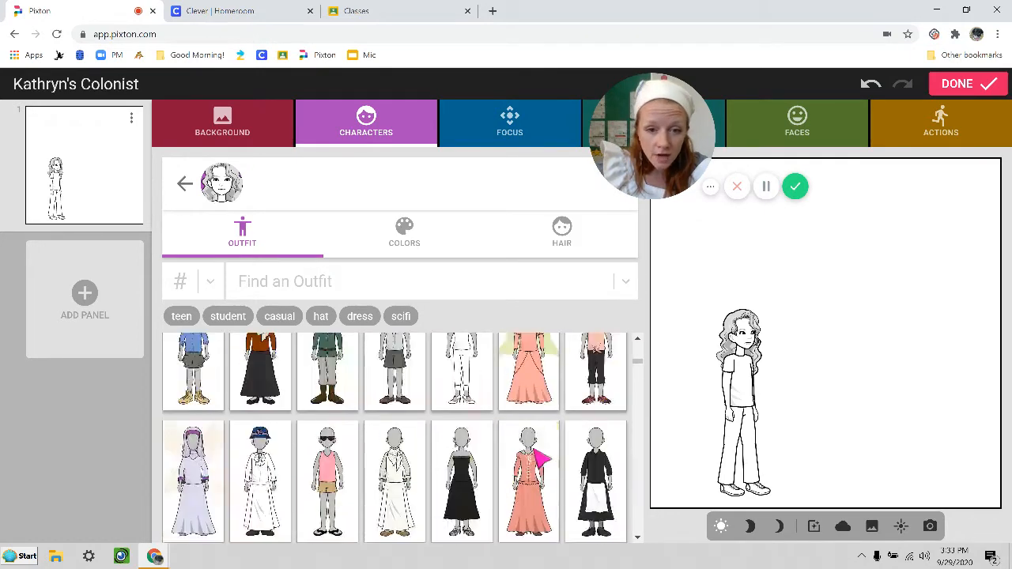
scroll(545, 465, down, 2)
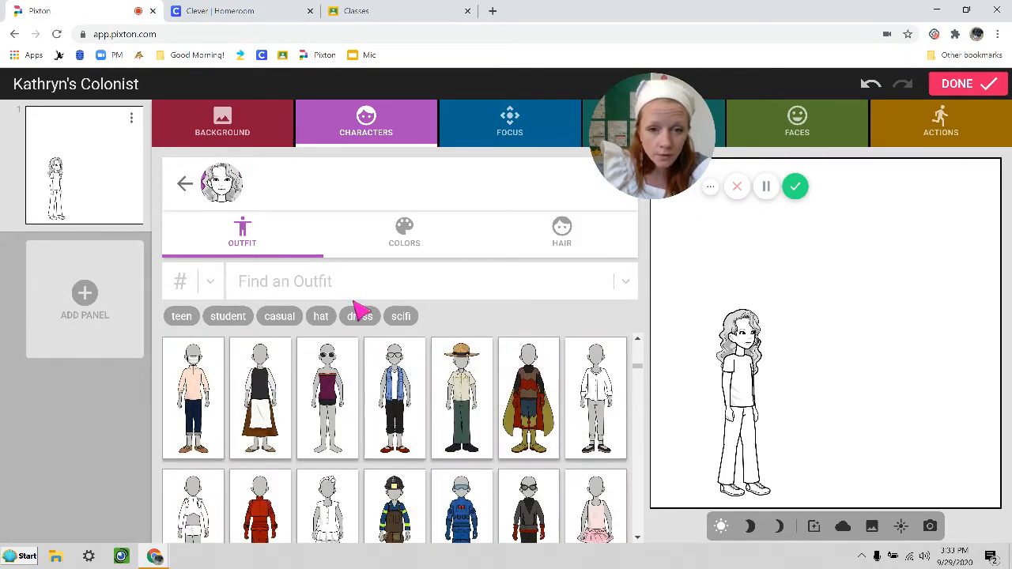
click(245, 281)
click(273, 278)
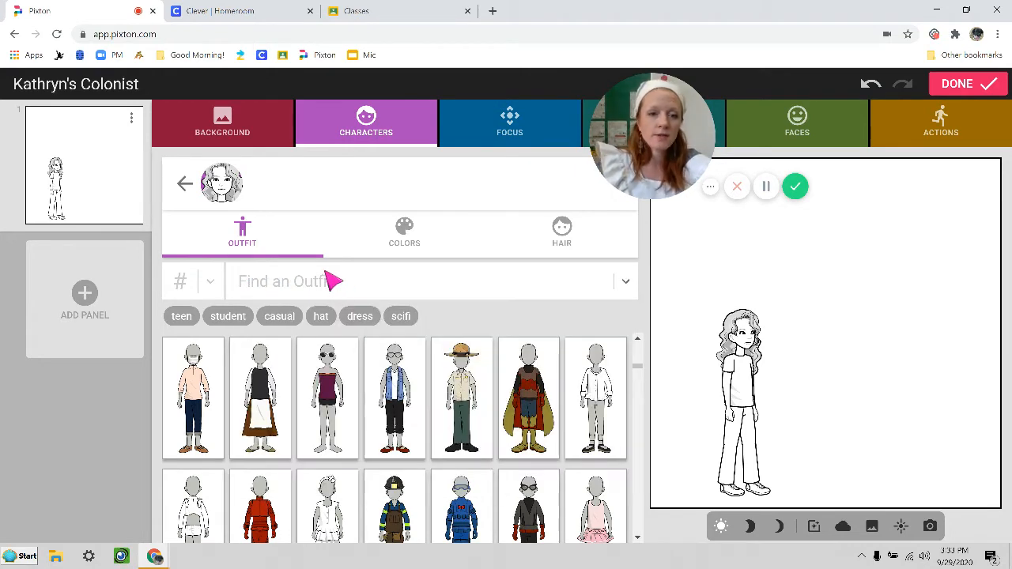
text(colonist)
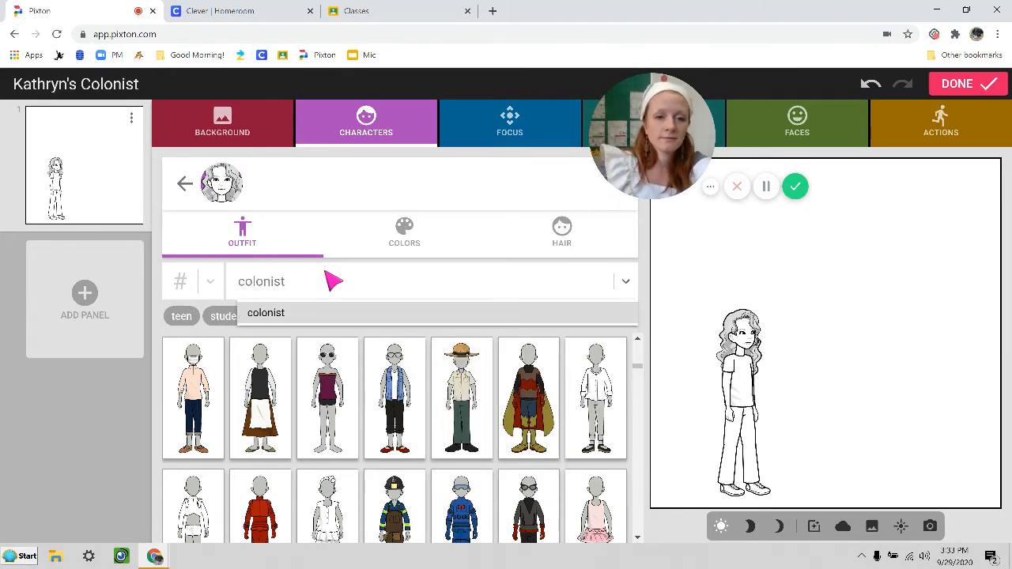
click(311, 315)
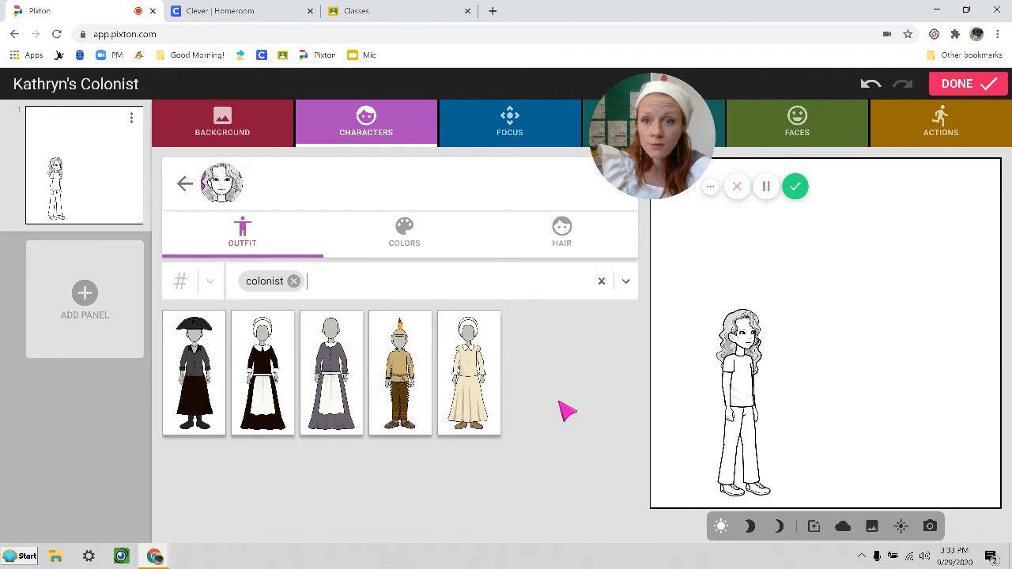
Remove the colonist filter and dress the character in the long coral dress with the laced bodice
click(295, 281)
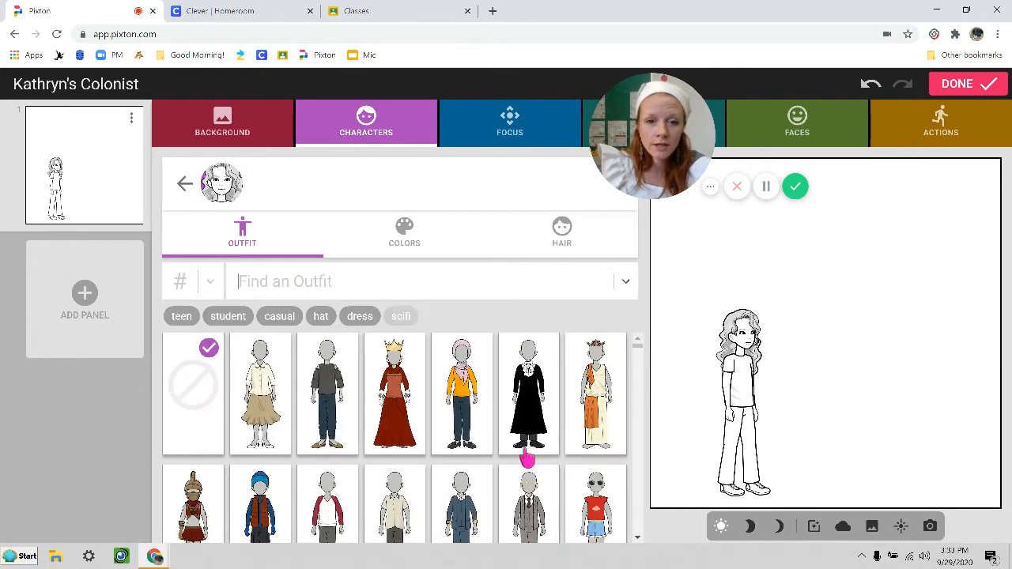
scroll(525, 451, down, 1)
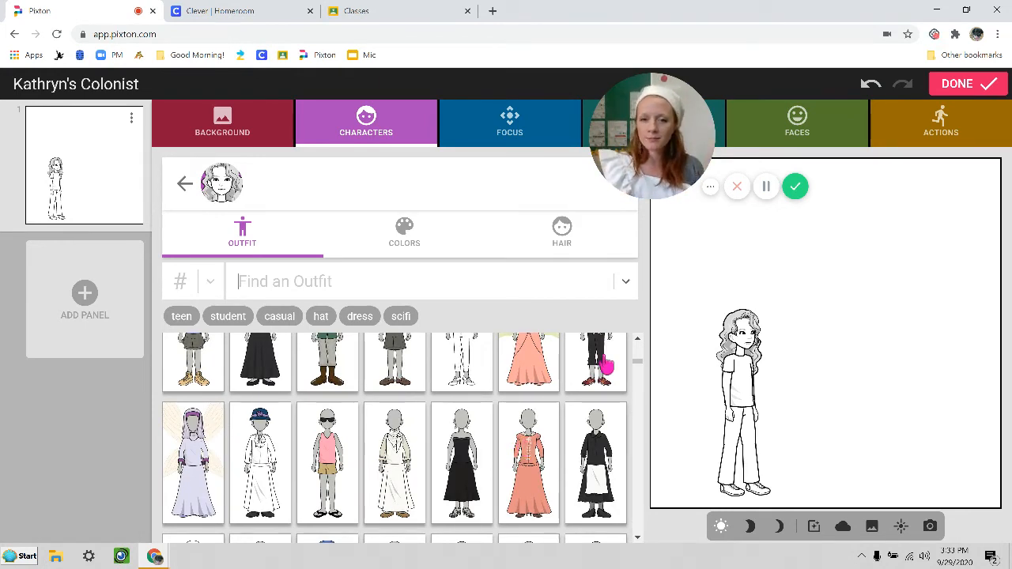
click(540, 499)
scroll(524, 468, down, 1)
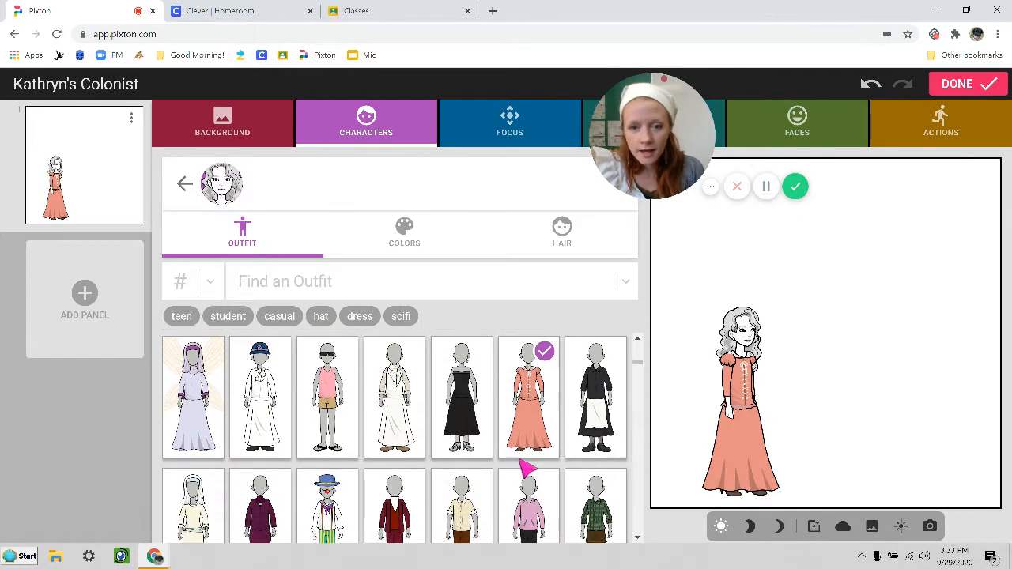
Change the character's outfit to the long dark red dress with the purple collar and cuffs
scroll(324, 457, down, 1)
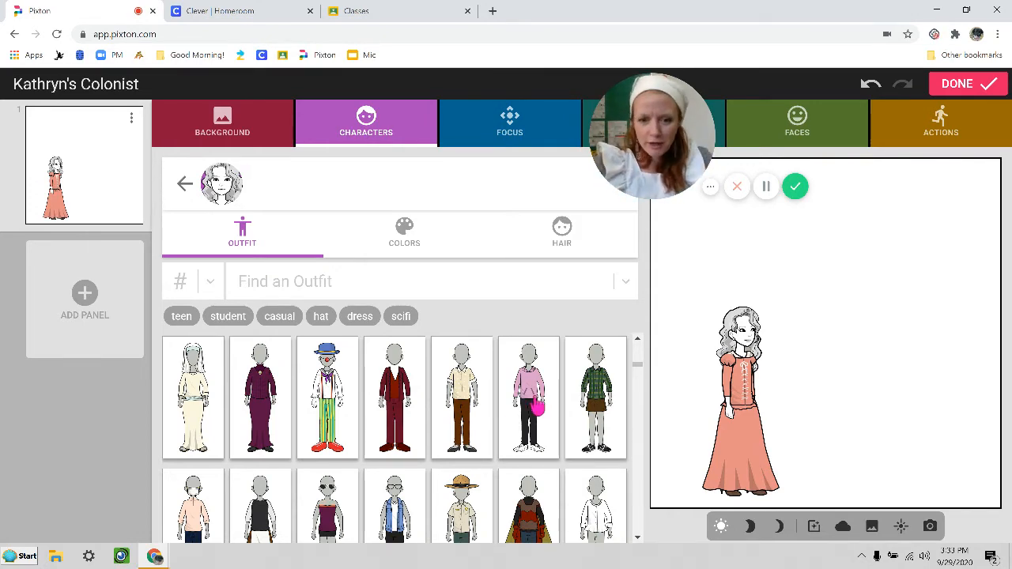
scroll(538, 405, down, 5)
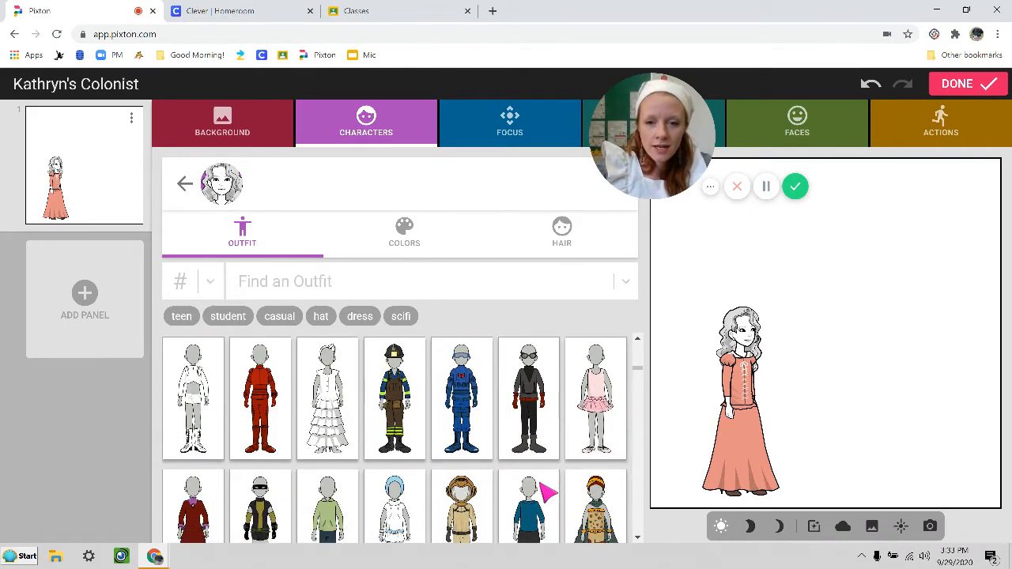
scroll(553, 490, down, 1)
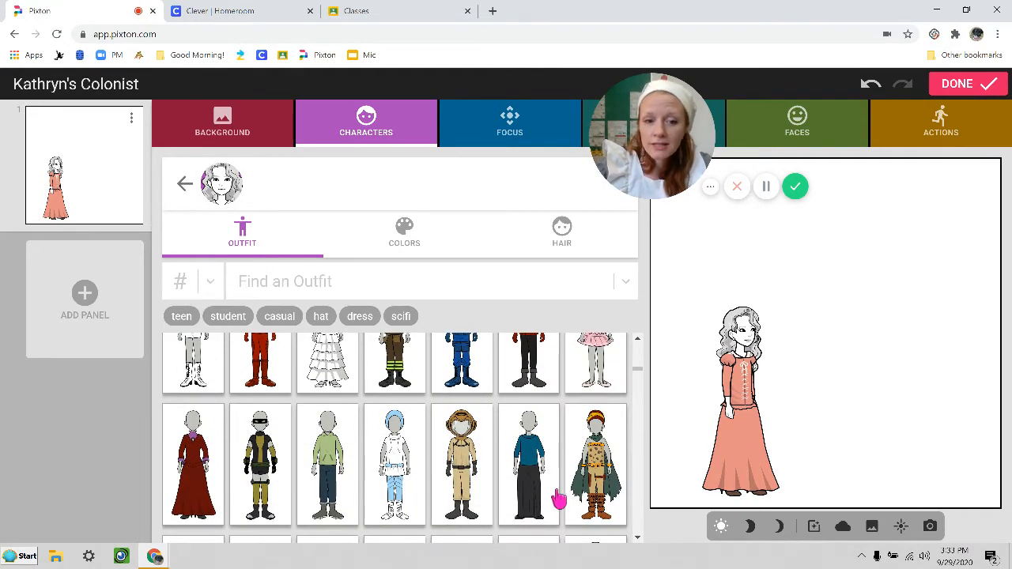
scroll(558, 499, down, 2)
click(207, 380)
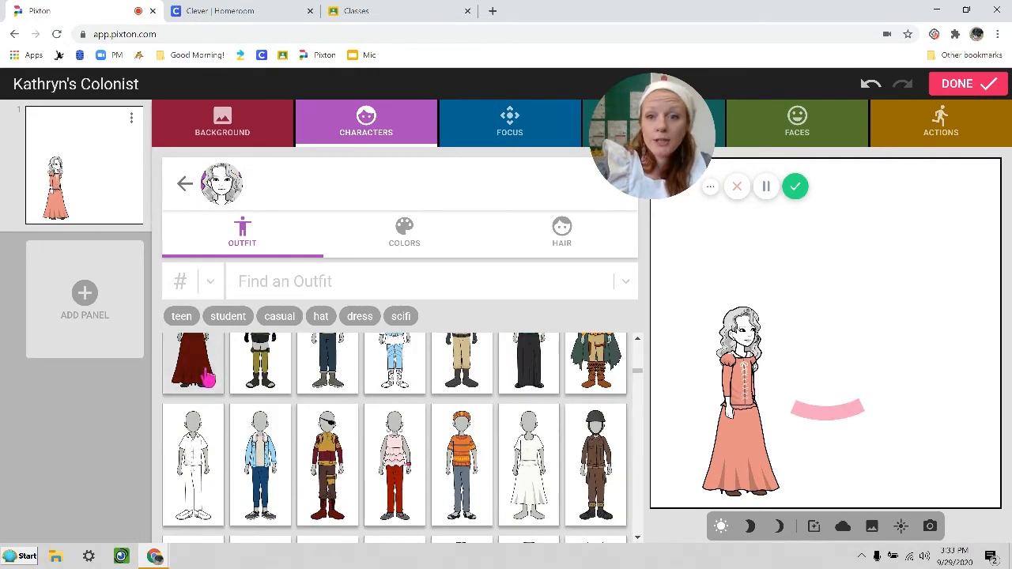
Change the character's outfit to the blue dress with the beige apron and head covering
scroll(474, 400, down, 3)
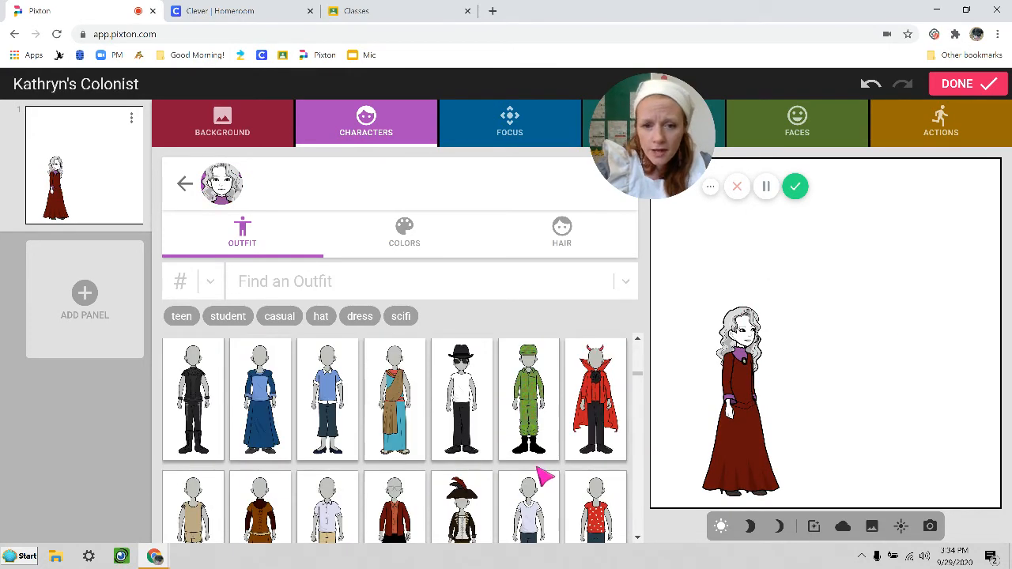
scroll(555, 427, down, 3)
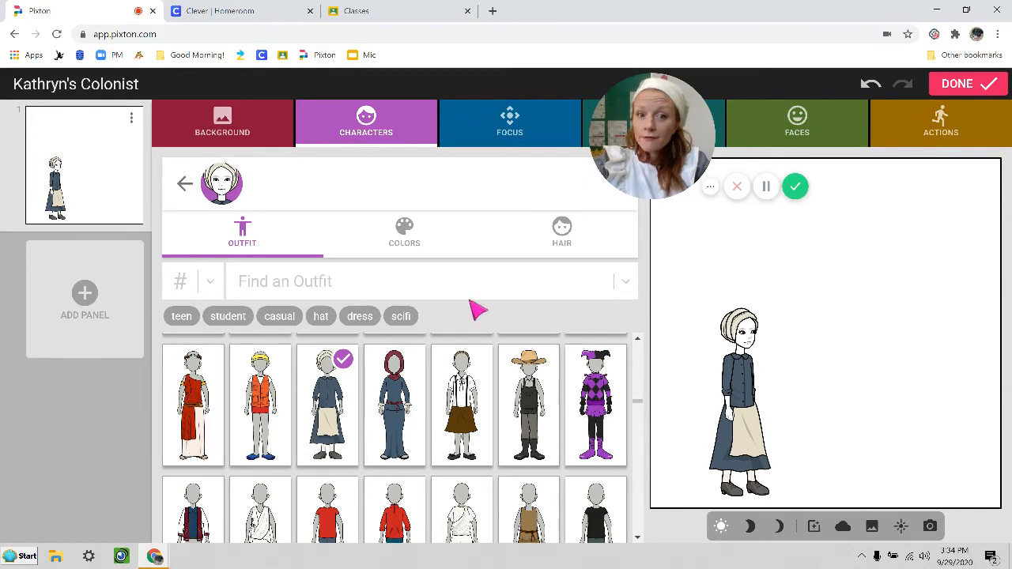
Filter the outfits by the keyword colonist to review the matching costumes, and remove the filter
click(443, 291)
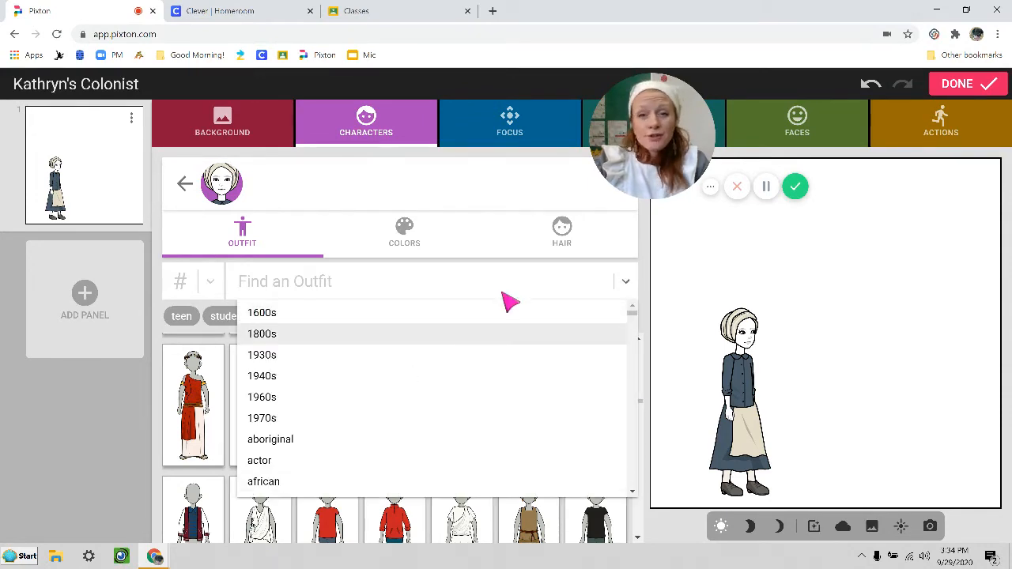
text(colonist)
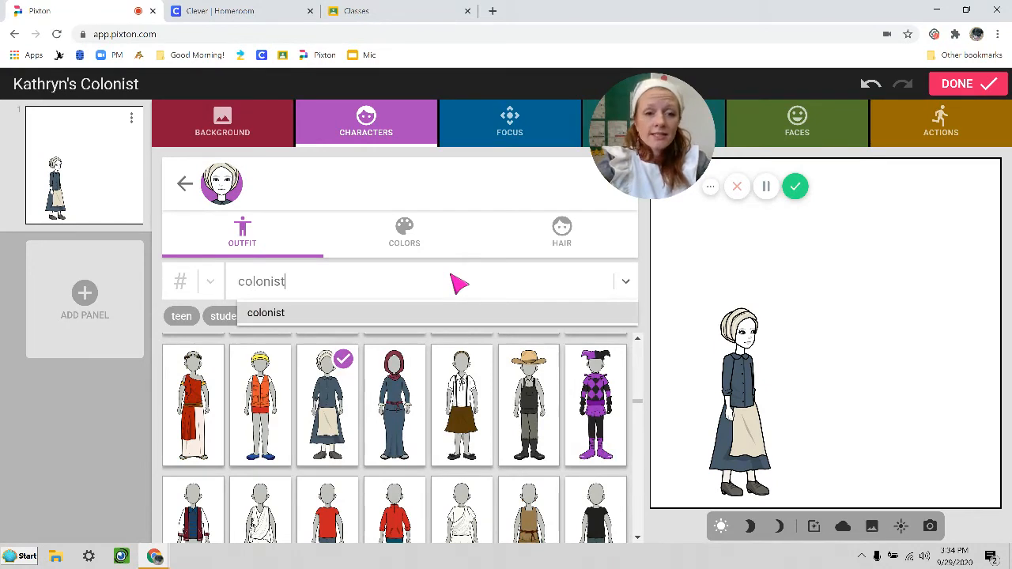
key(Return)
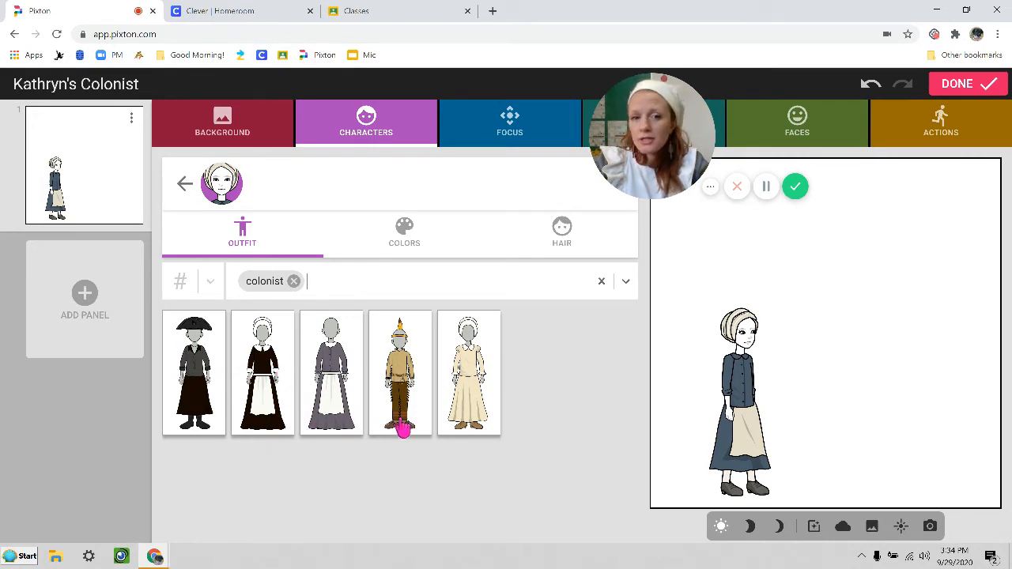
click(357, 288)
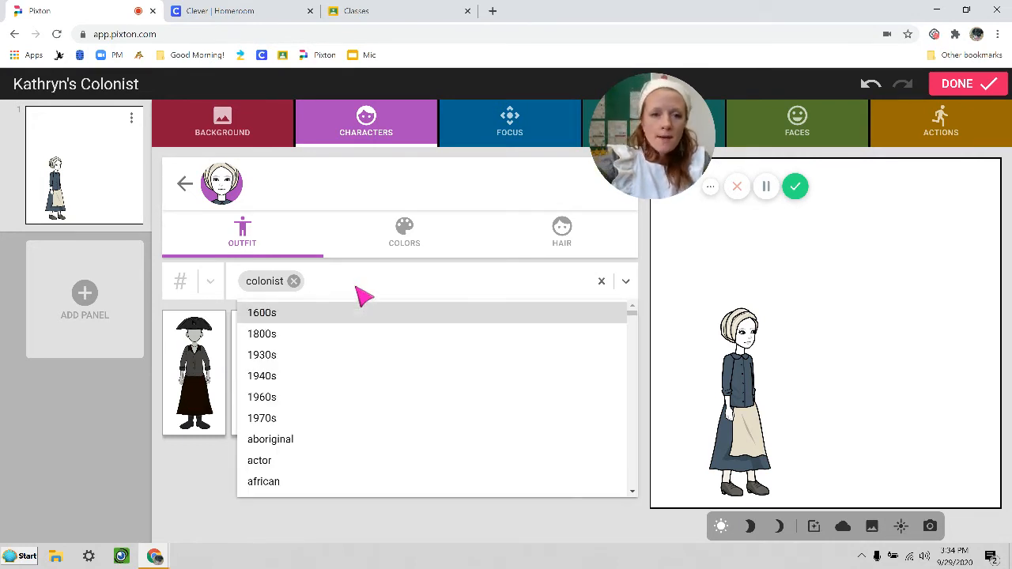
key(BackSpace)
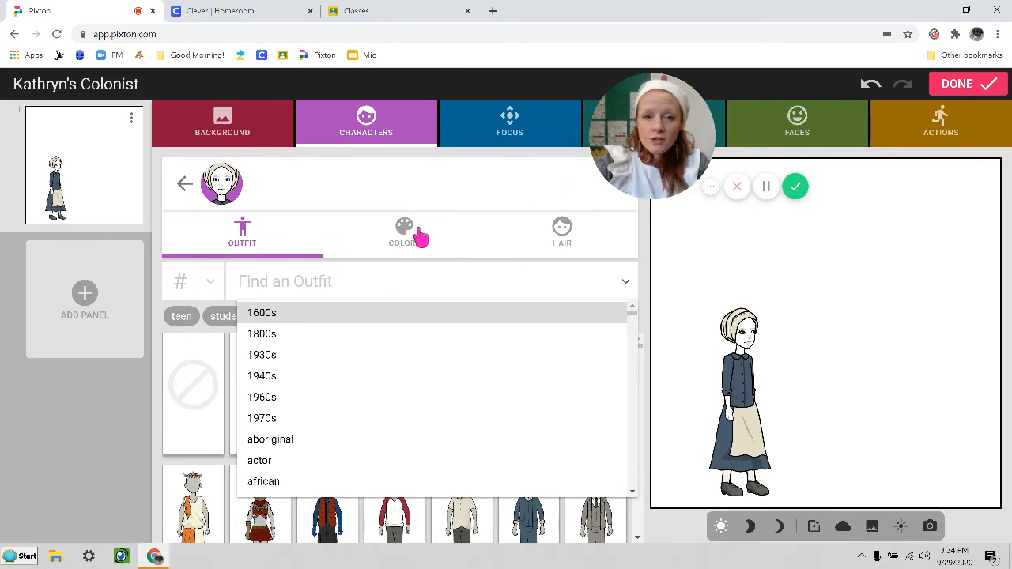
Give the character the first color set with tan skin and dark brown hair, and the side-ponytail hairstyle with a swept fringe
click(420, 238)
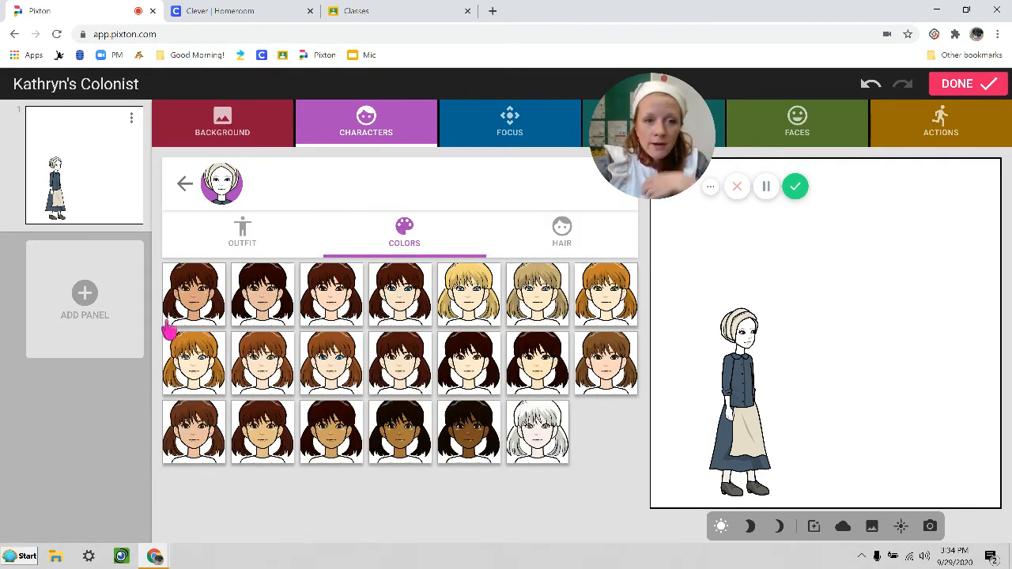
click(207, 310)
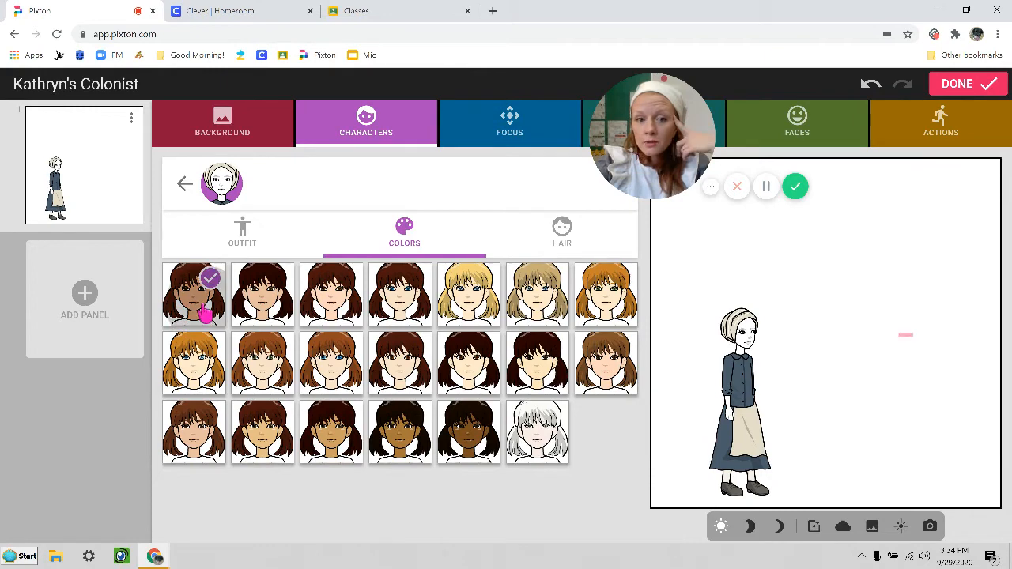
click(571, 241)
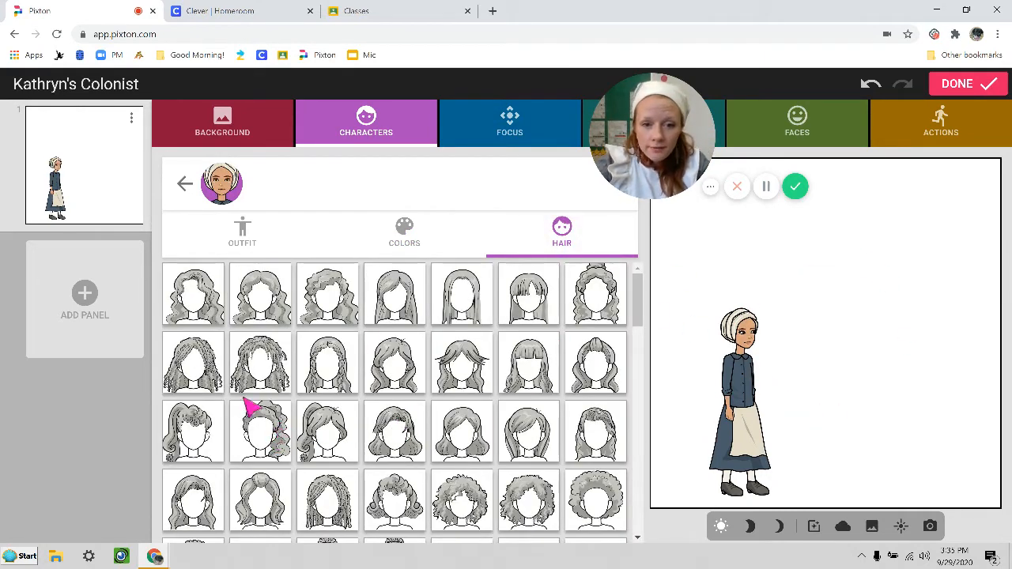
click(340, 445)
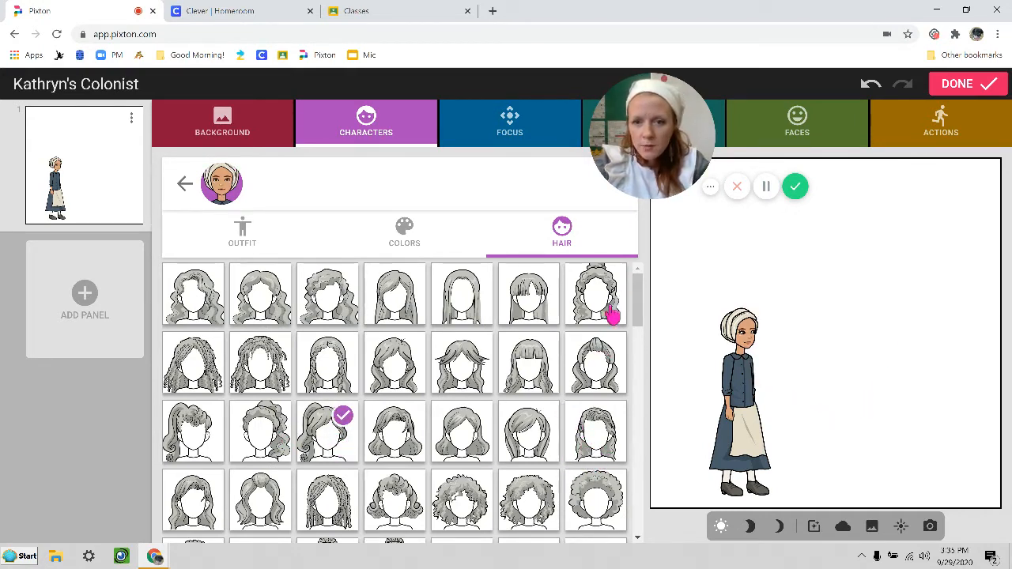
Give the character the gently smiling expression with raised eyebrows and move her closer to the middle of the panel
click(823, 127)
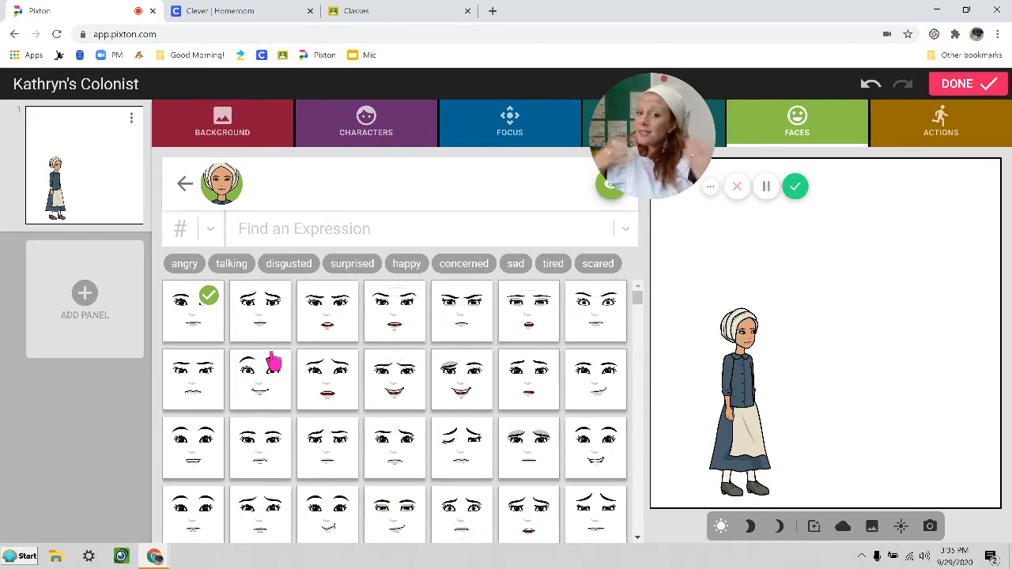
click(267, 398)
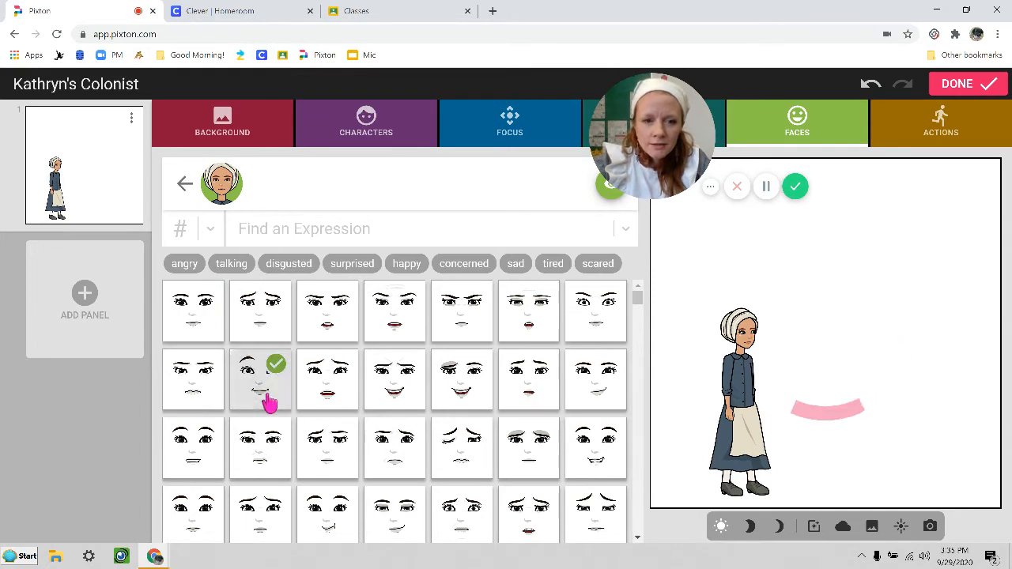
click(920, 135)
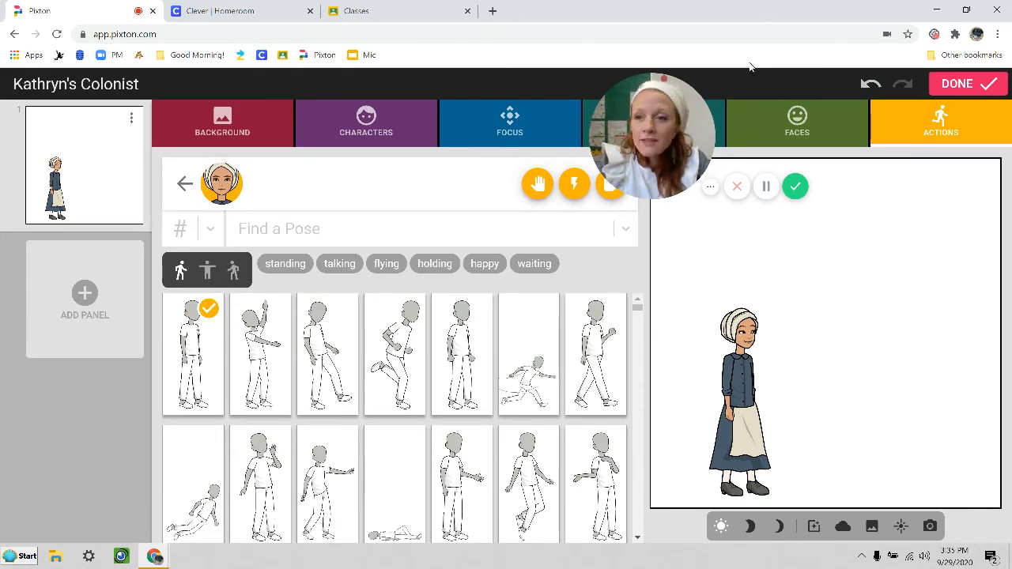
drag(748, 420, 804, 415)
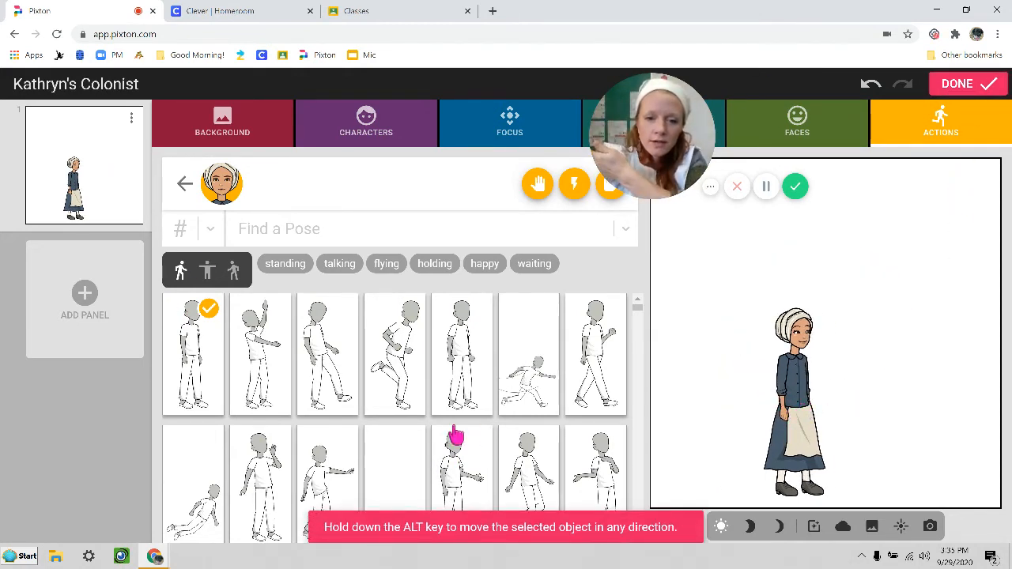
Set the character's pose to the front-facing stance with hands clasped in front
click(207, 277)
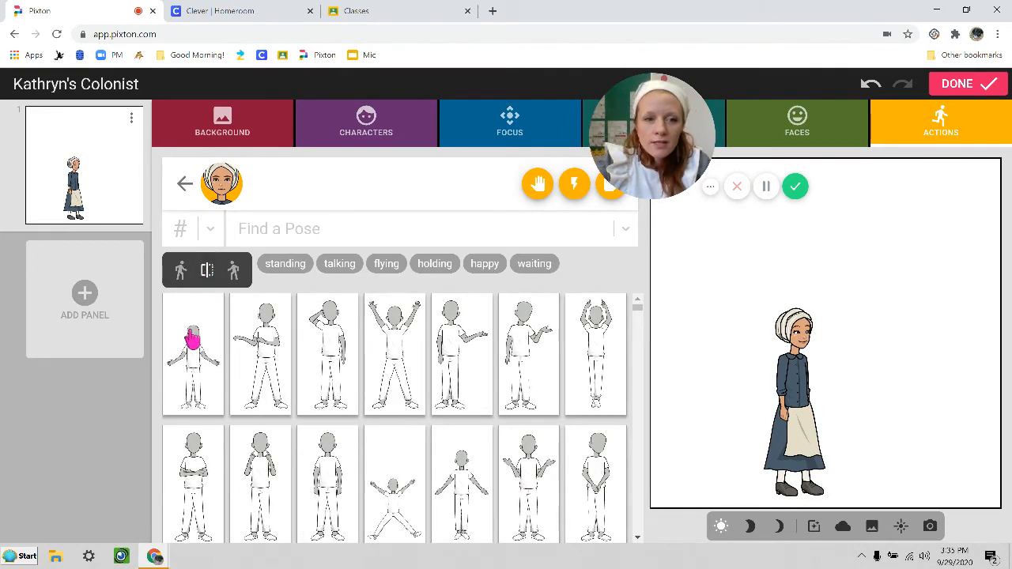
click(180, 277)
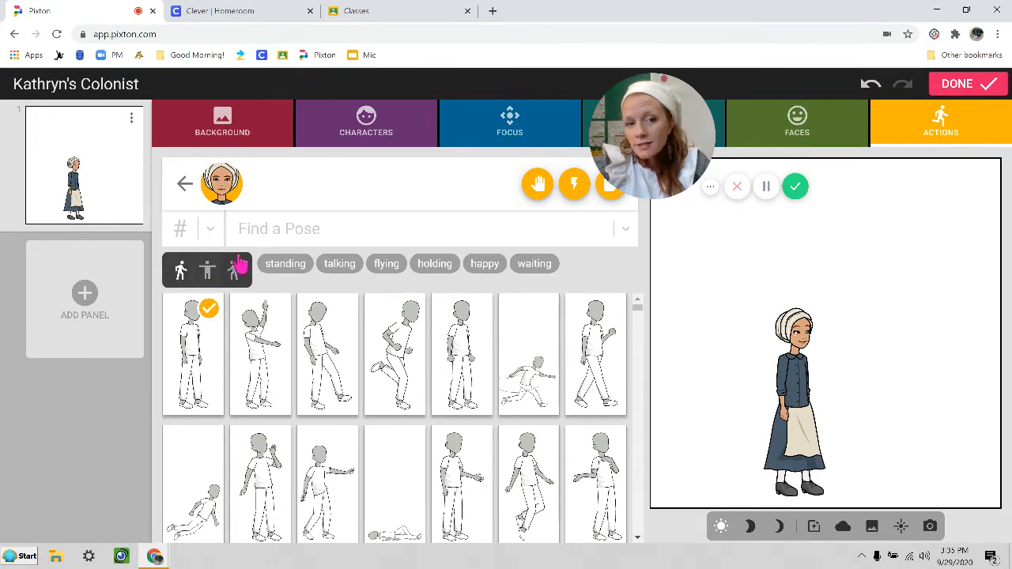
click(209, 271)
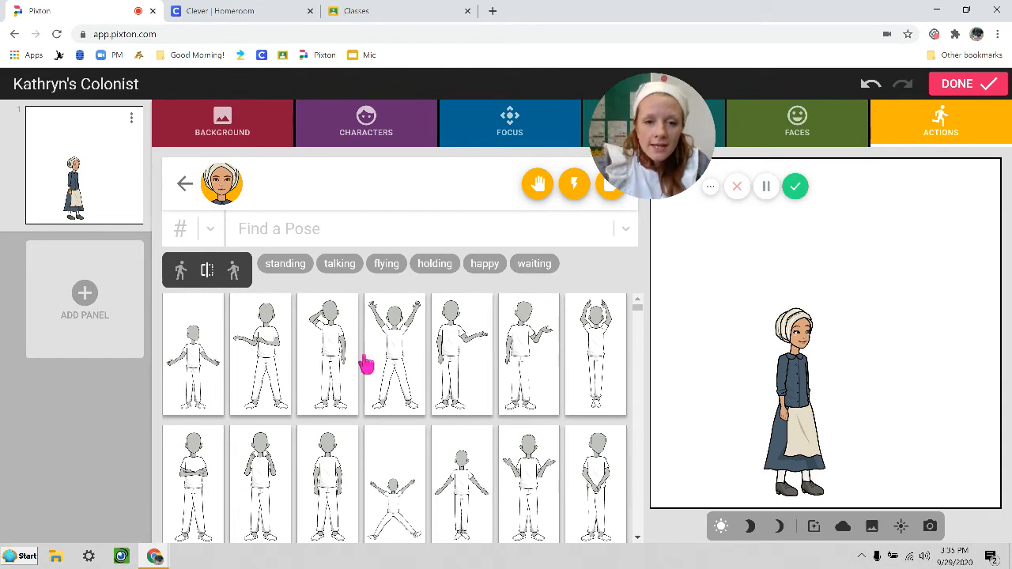
scroll(538, 395, down, 1)
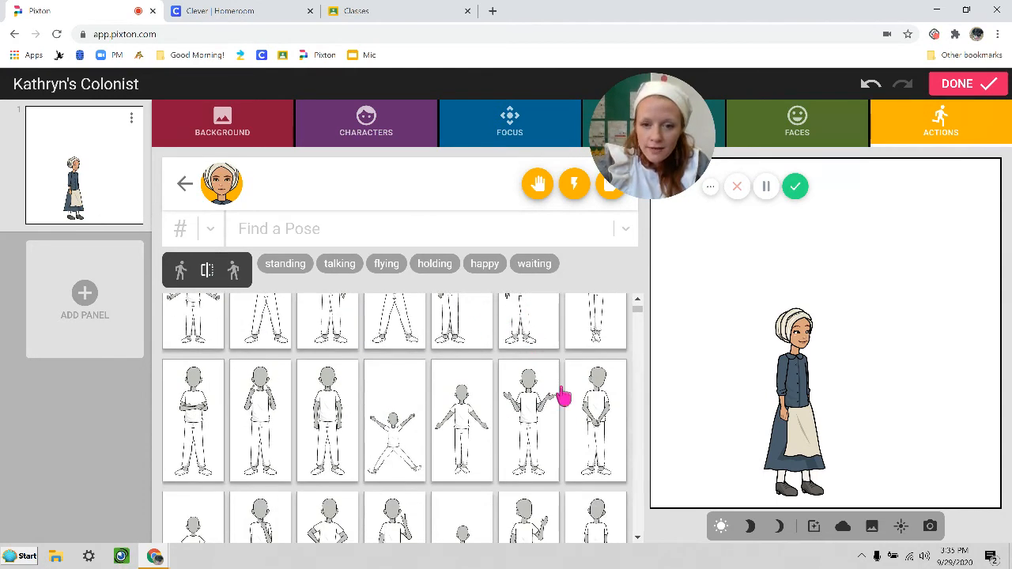
click(612, 443)
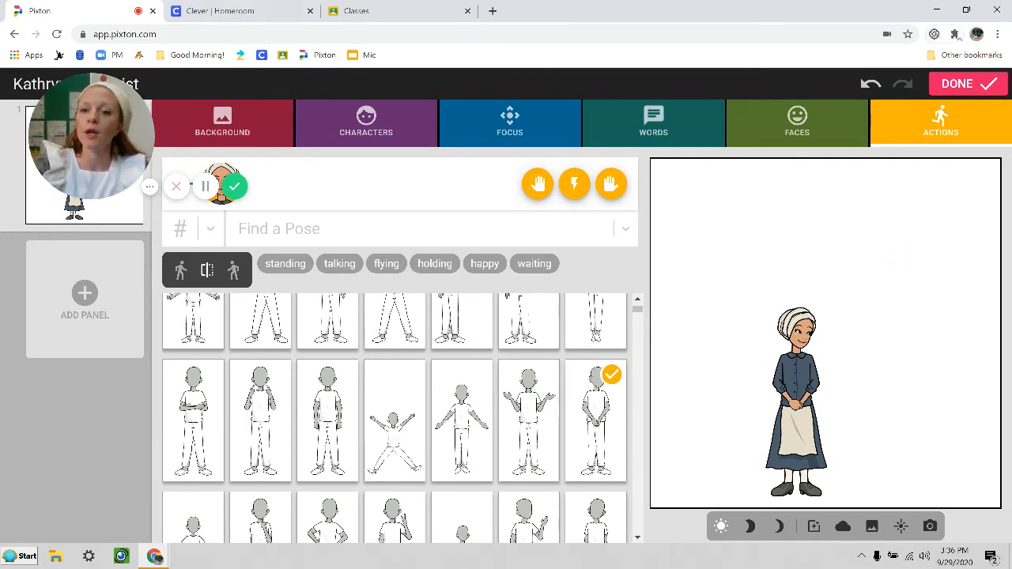
Finish editing the colonist comic and download it as an image in the larger size
click(988, 84)
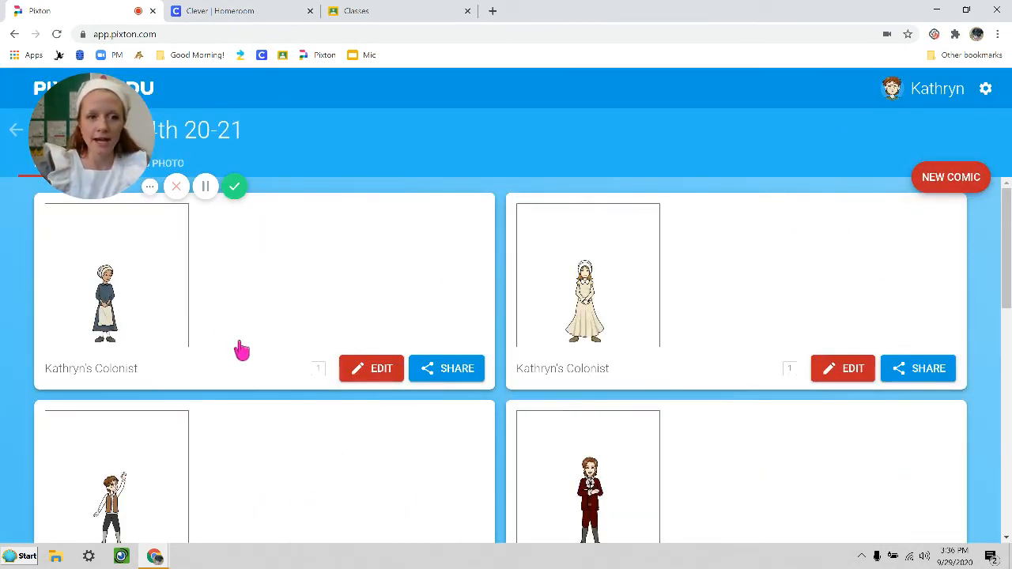
scroll(459, 265, down, 1)
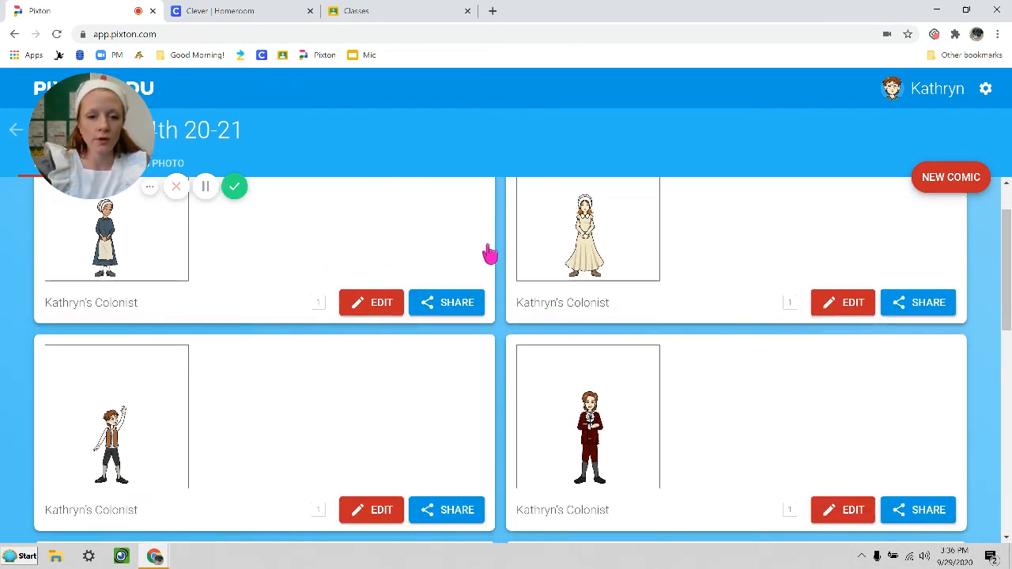
click(465, 306)
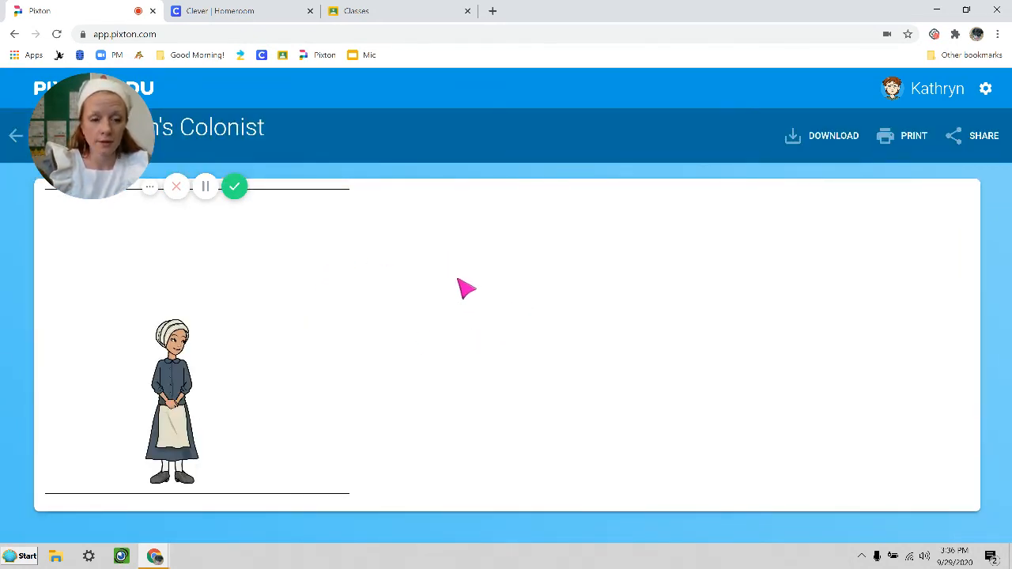
click(832, 143)
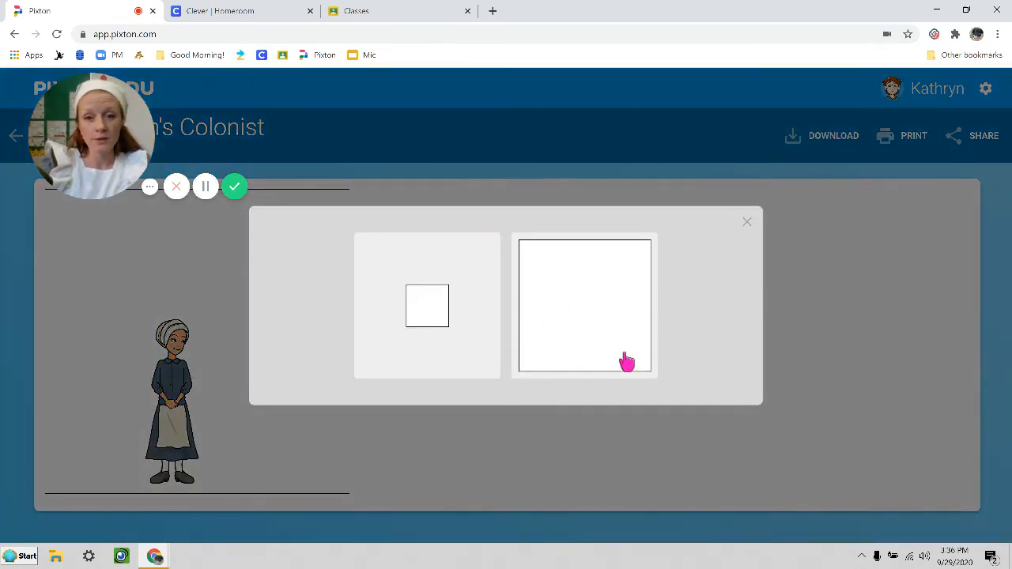
click(577, 345)
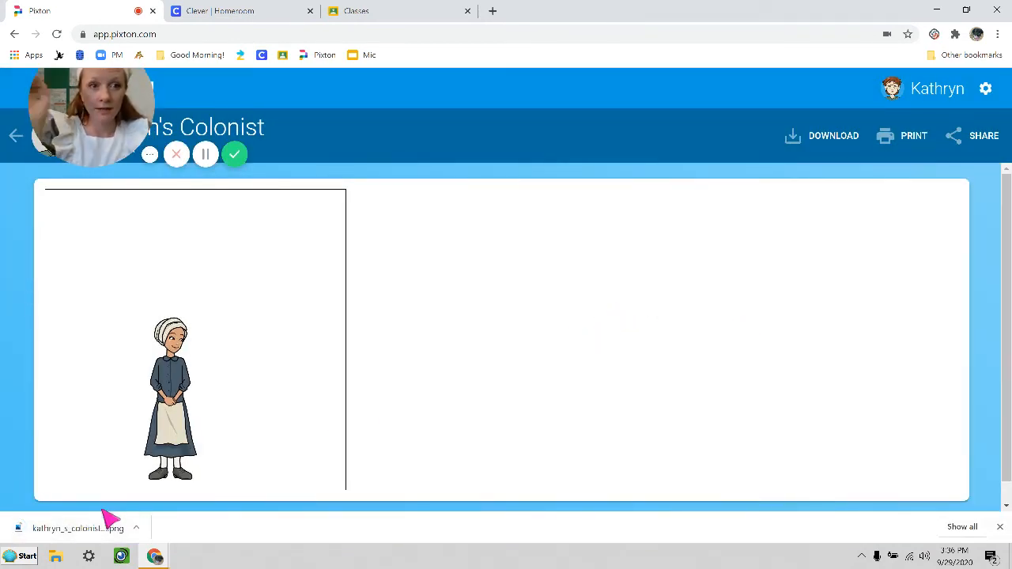
right_click(55, 314)
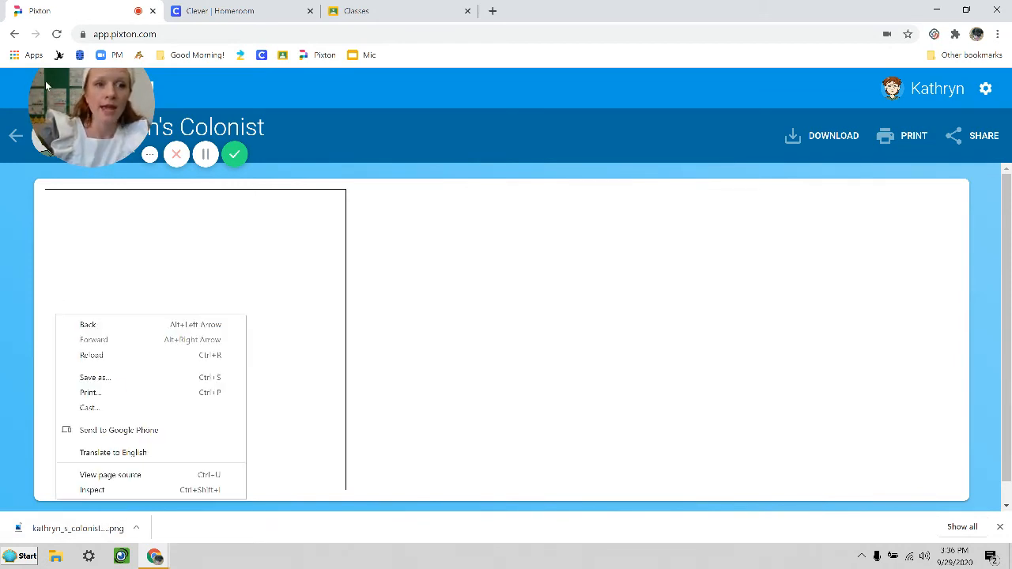
click(43, 108)
drag(43, 108, 111, 70)
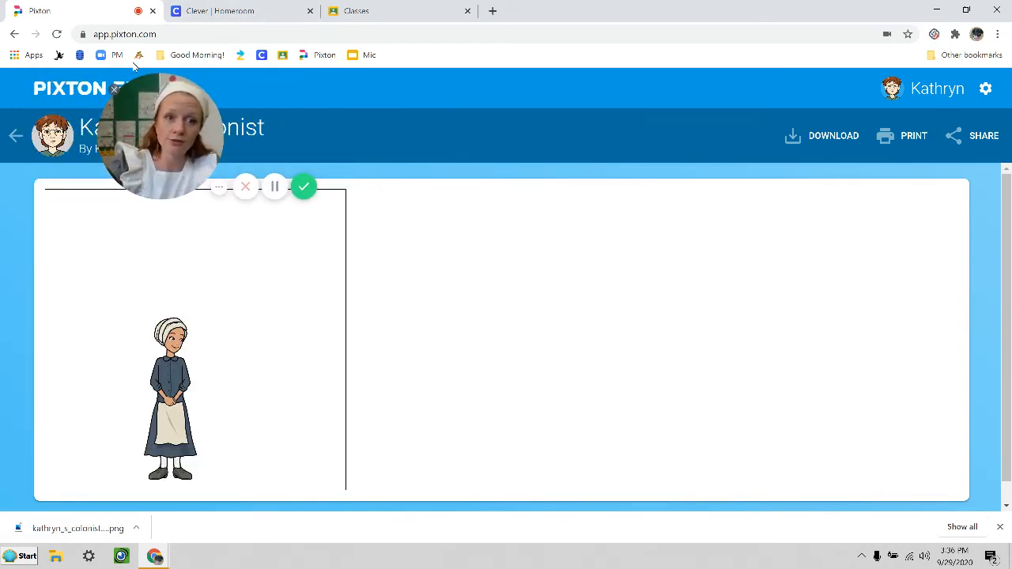
Switch to Google Classroom and open the Upload Your Character assignment in the Homeroom and Social Studies class
click(399, 10)
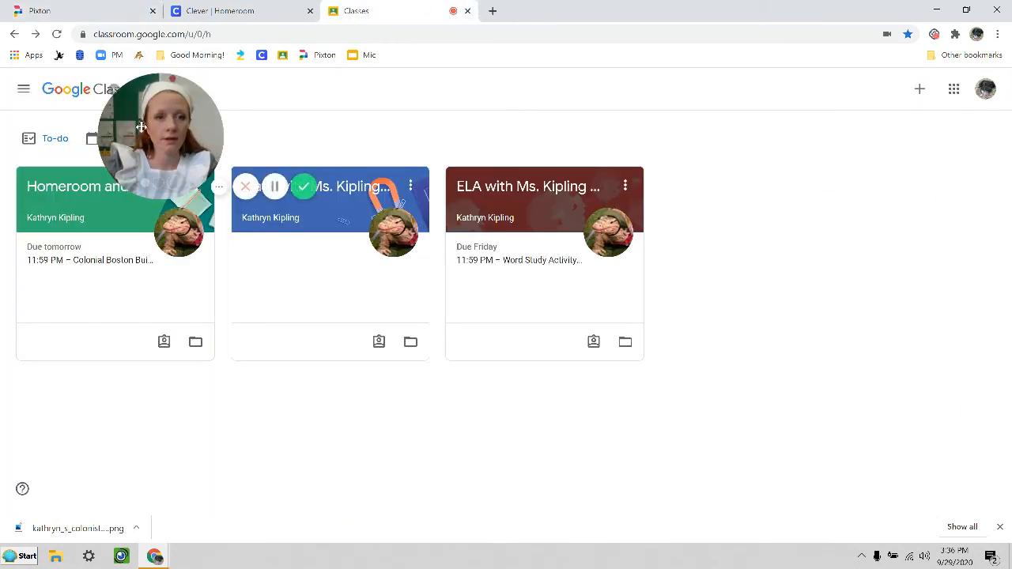
drag(115, 107, 778, 107)
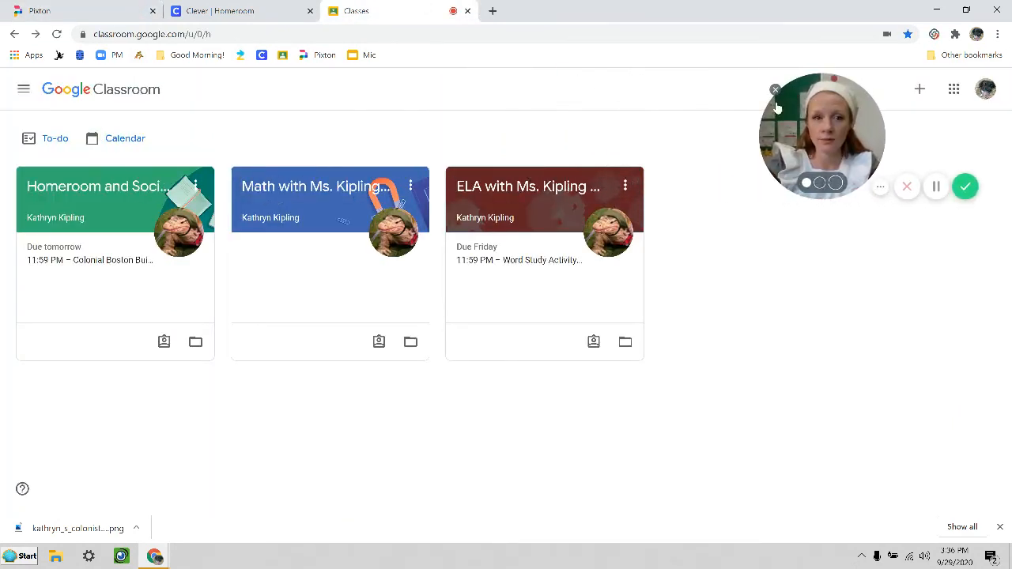
click(120, 191)
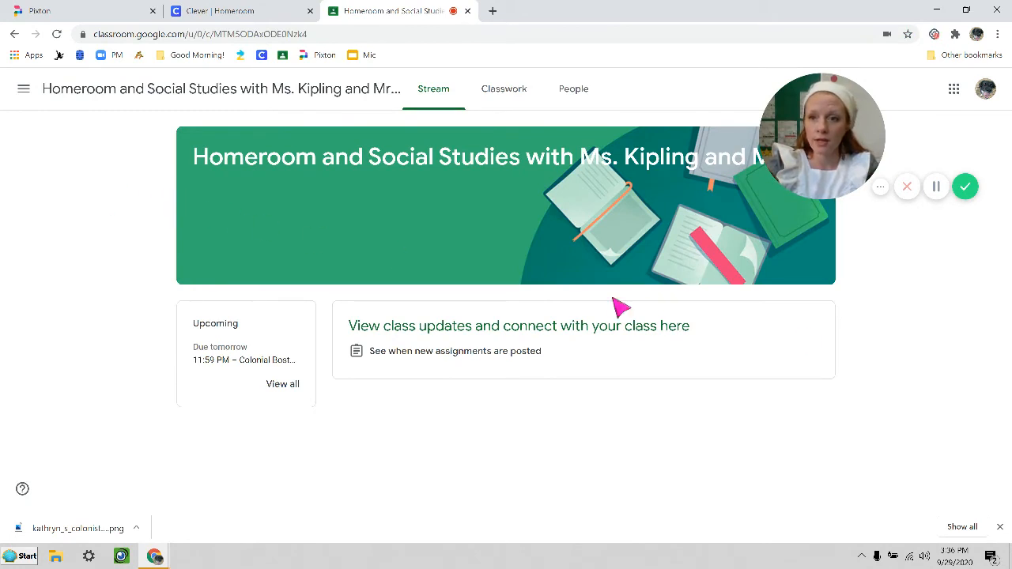
click(499, 107)
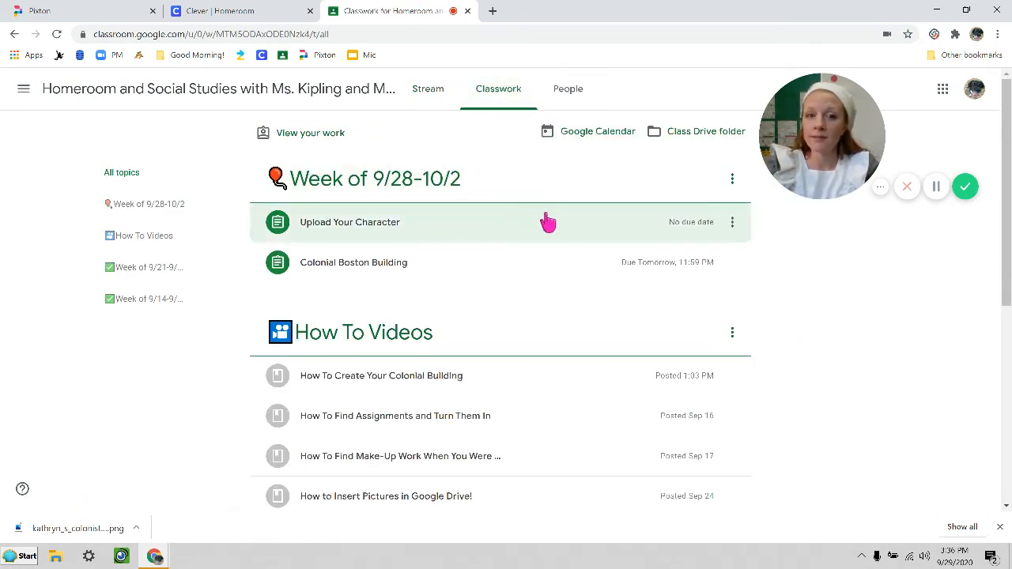
click(427, 236)
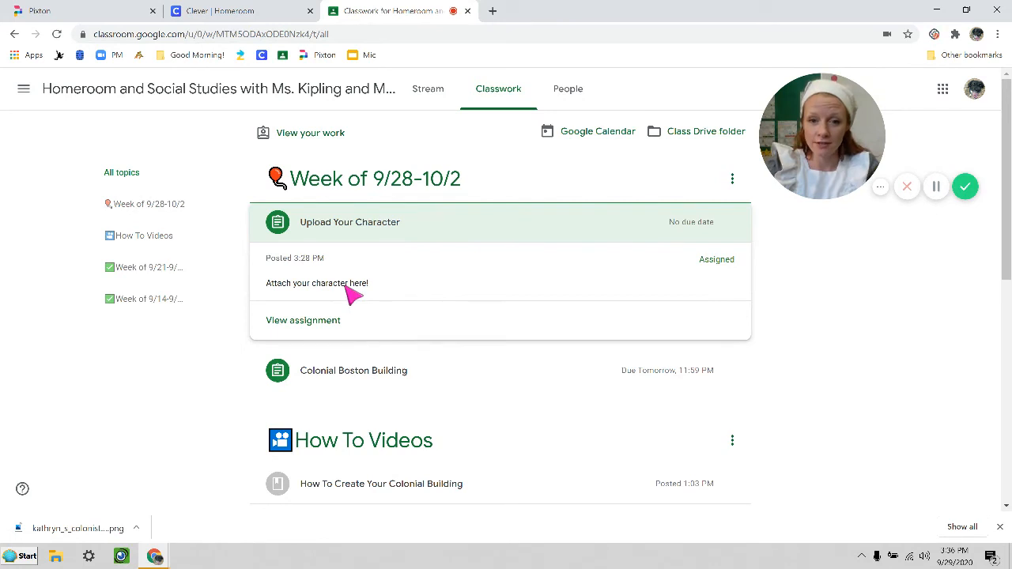
click(320, 327)
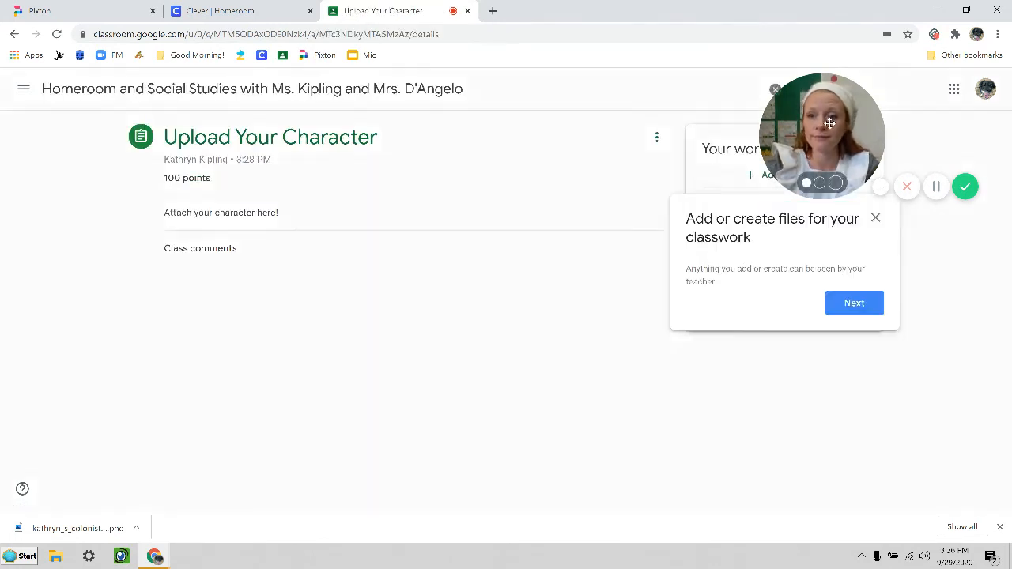
Upload the newest colonist PNG image from the Downloads folder to the Upload Your Character assignment and turn in the work
drag(829, 123, 94, 122)
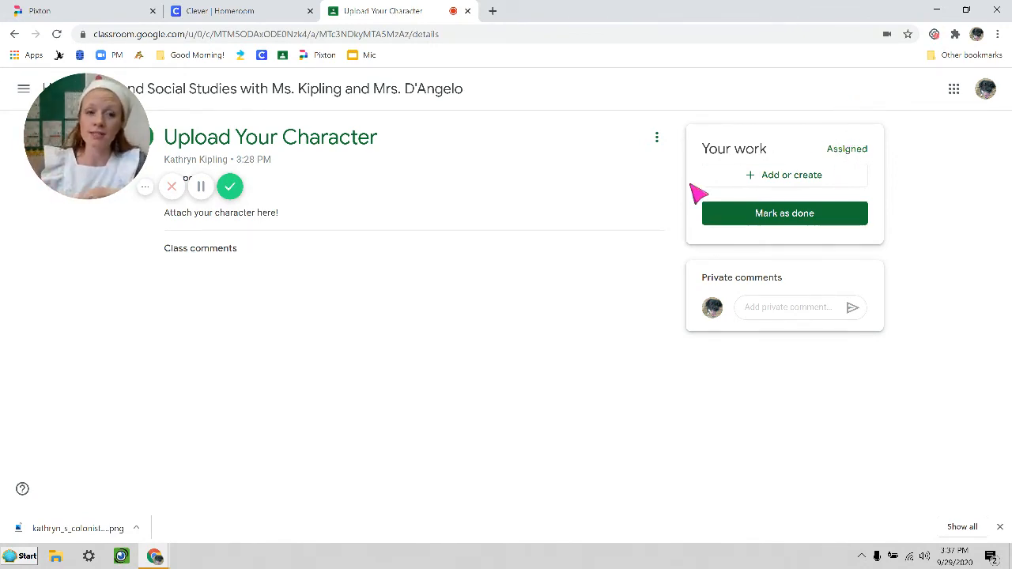
click(835, 182)
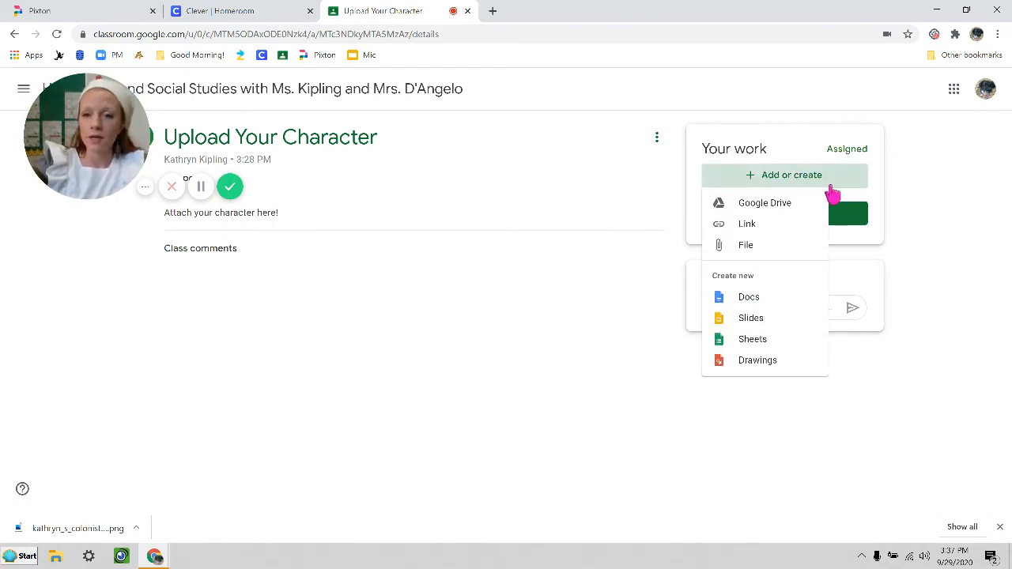
click(781, 256)
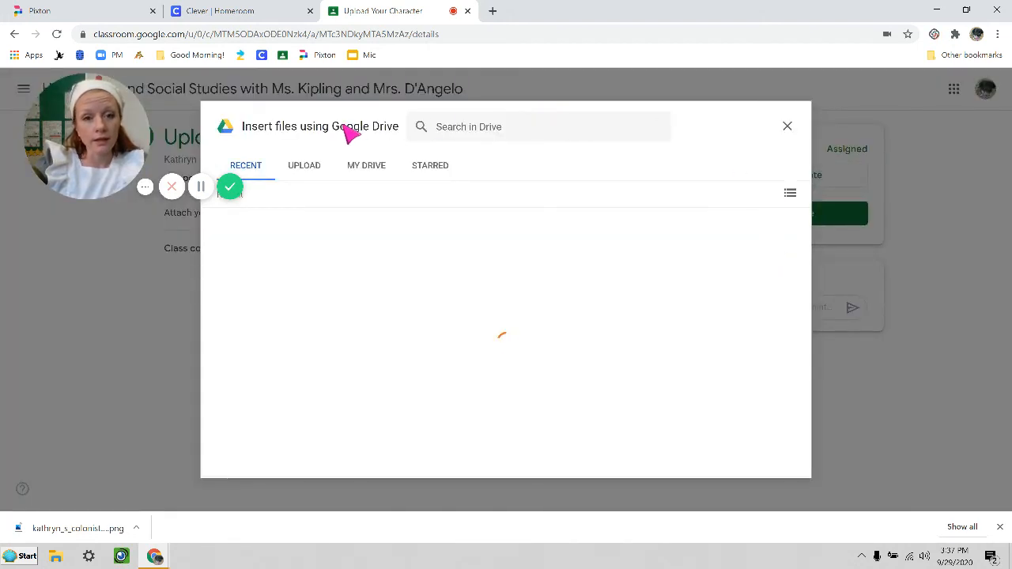
click(307, 176)
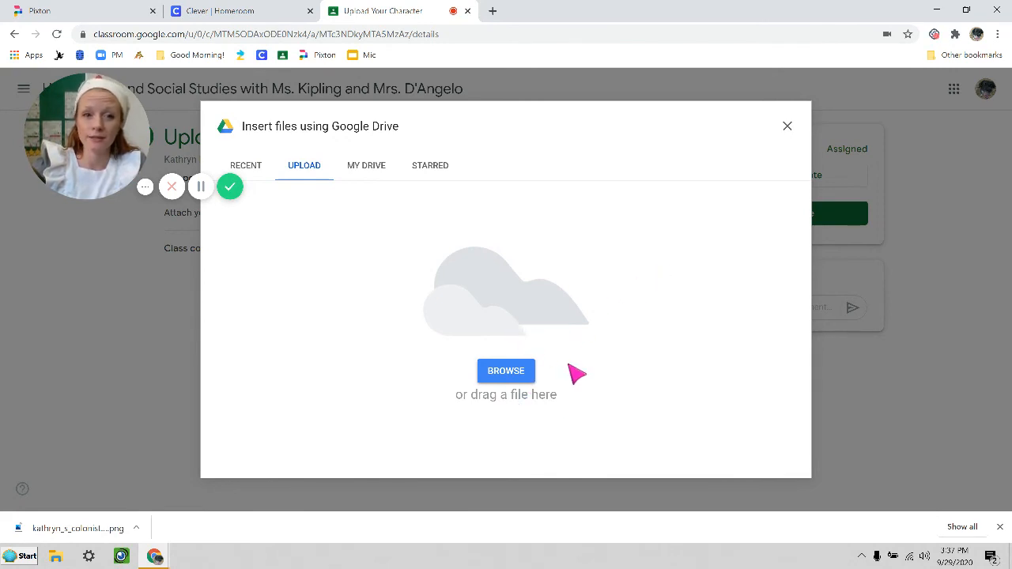
click(513, 377)
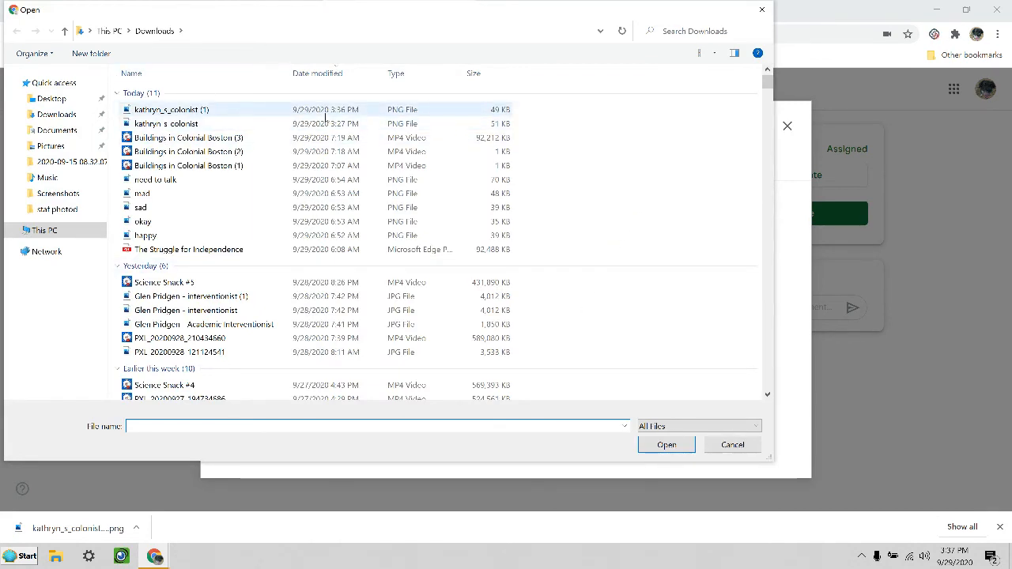
click(179, 111)
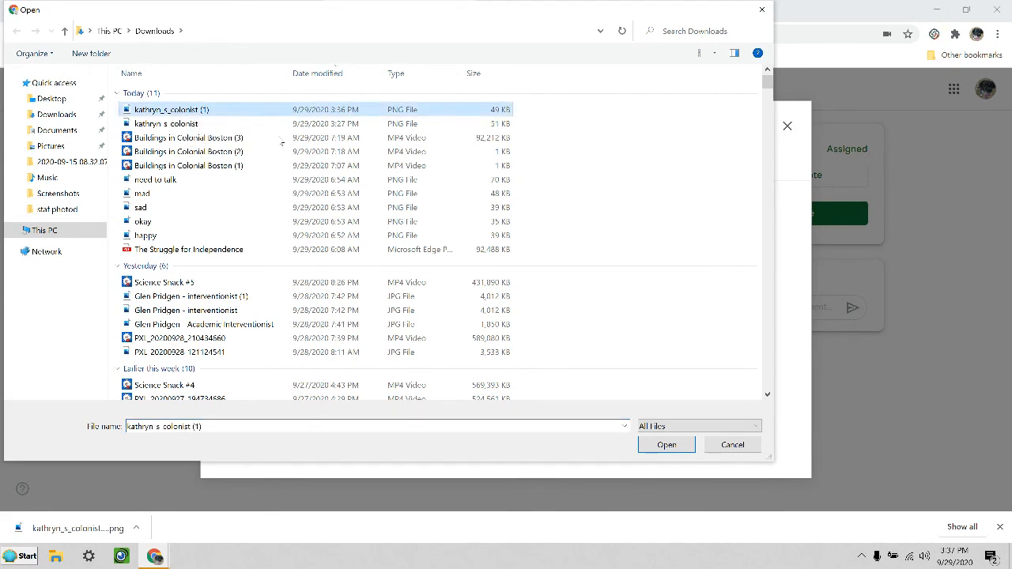
click(667, 445)
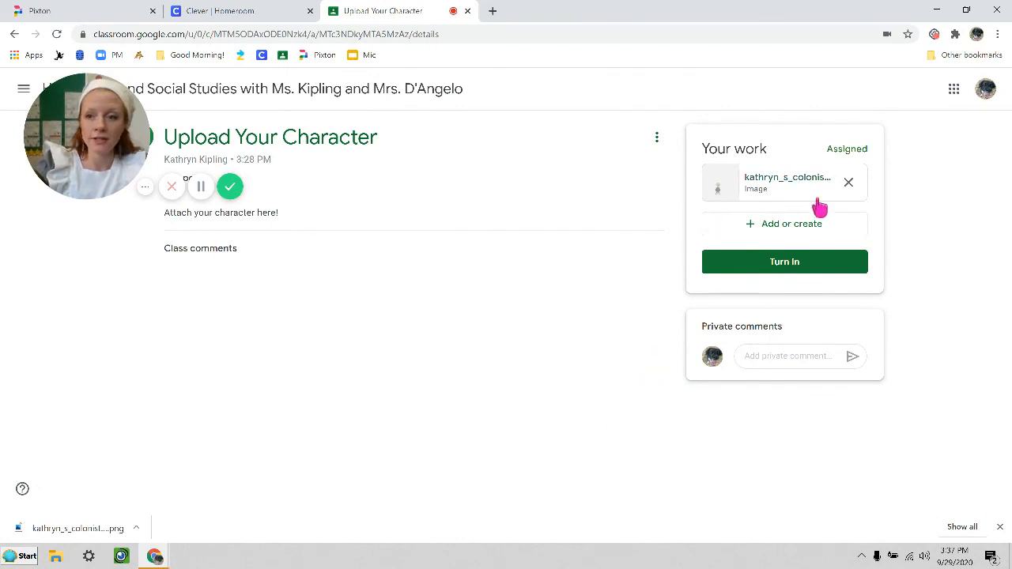
click(813, 267)
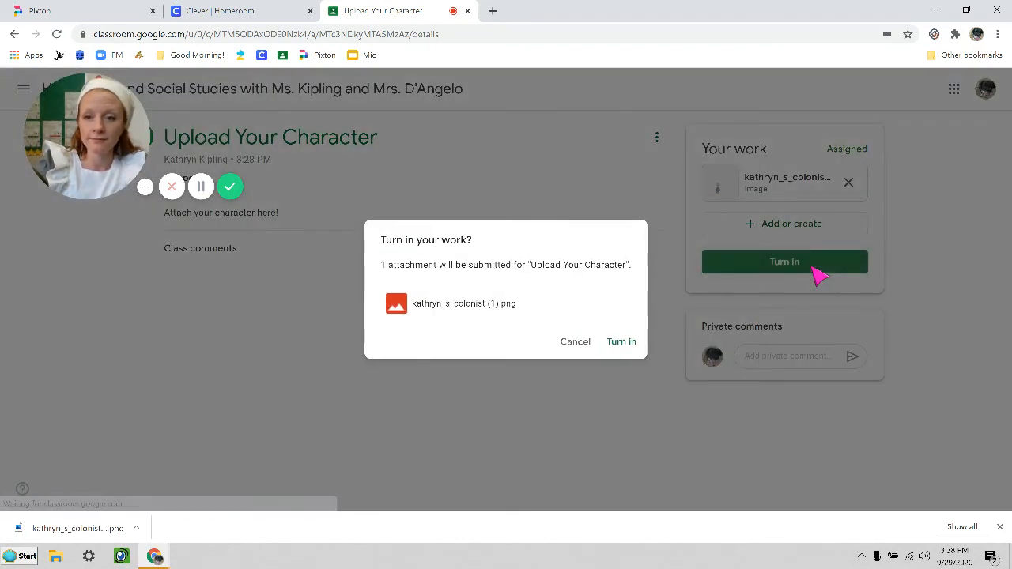
click(615, 346)
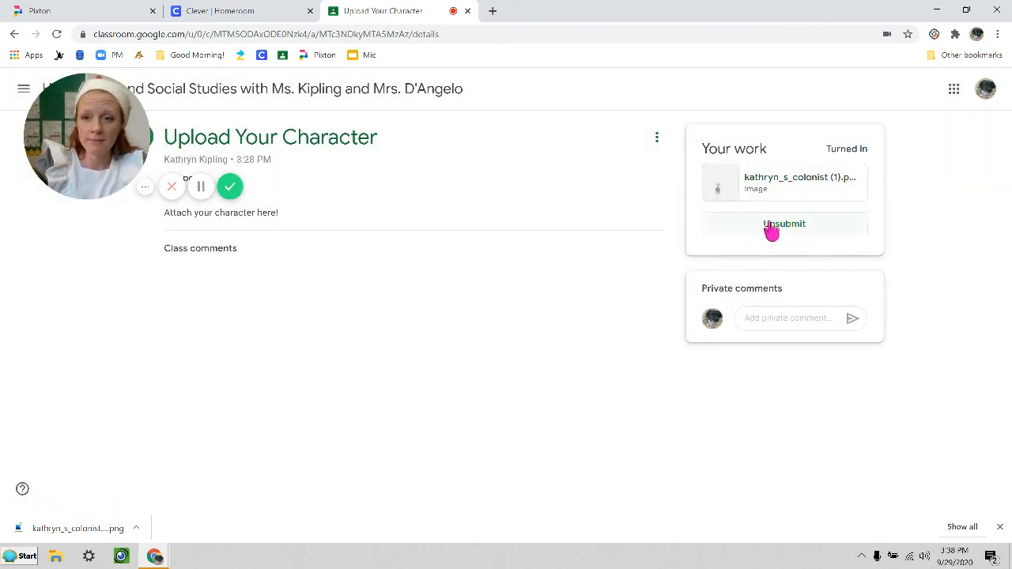
Preview the submitted colonist image attached to the assignment and close the preview
click(766, 190)
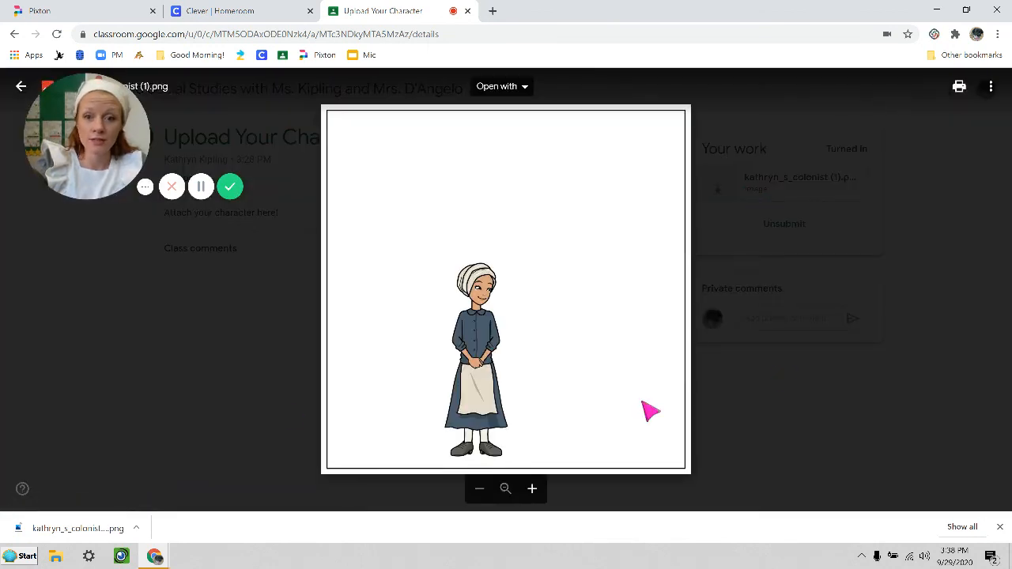
click(280, 438)
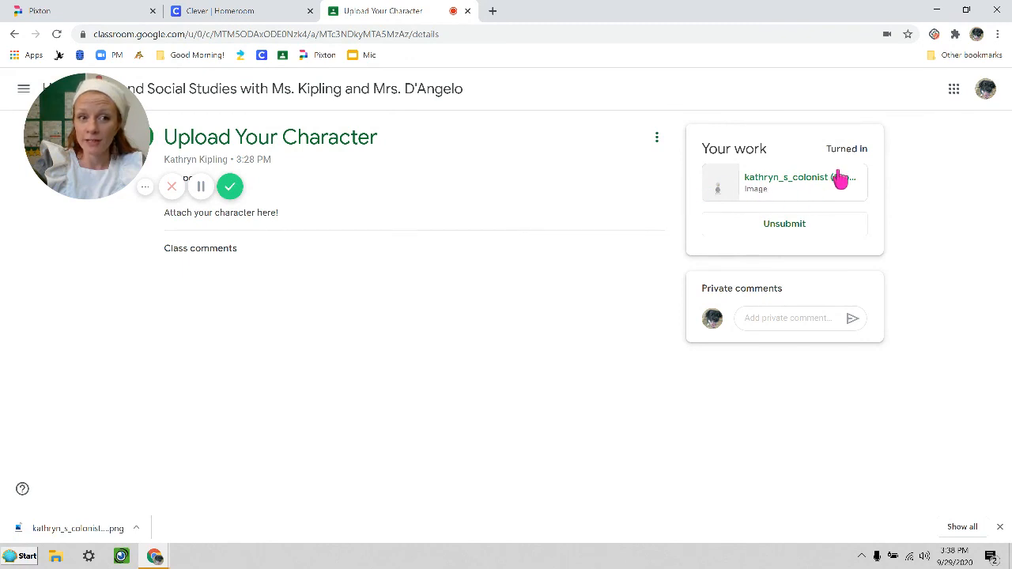
click(809, 195)
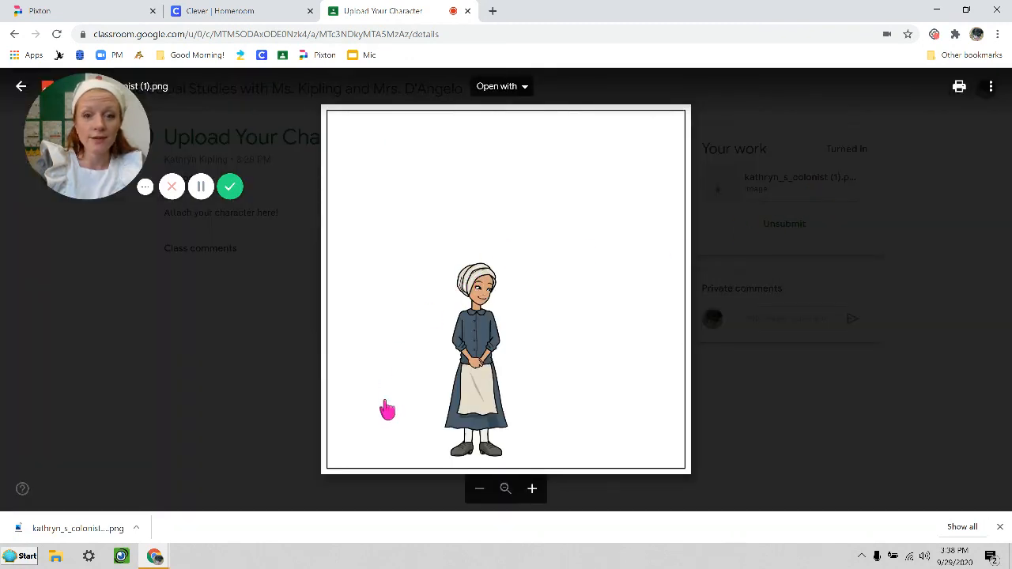
click(259, 446)
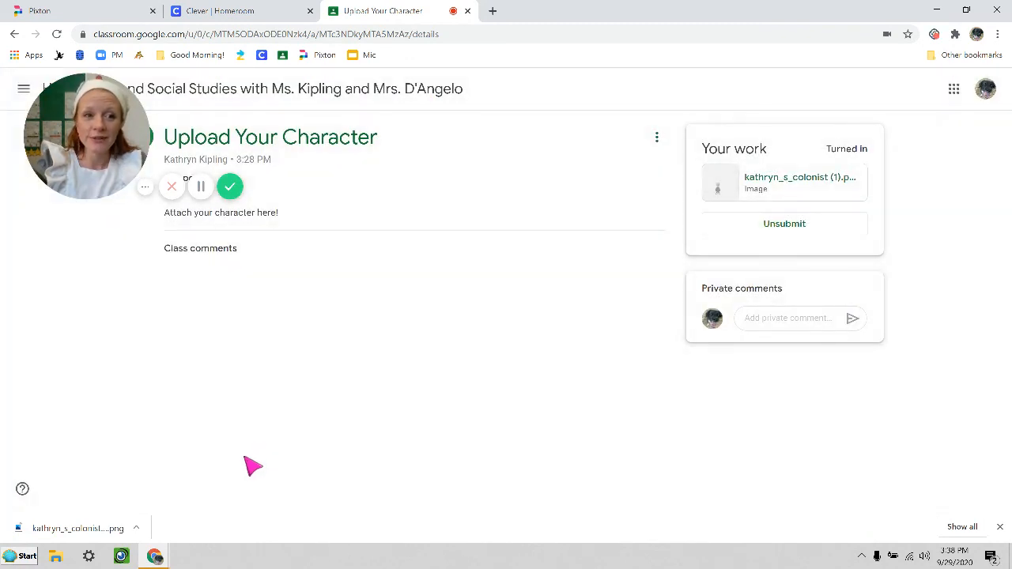